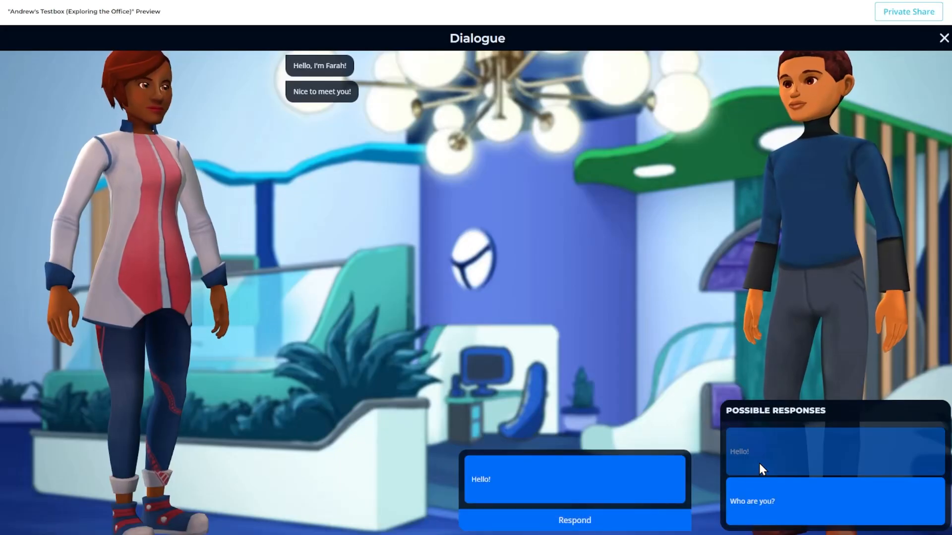
Send the "Hello!" response to the character in the dialogue preview
left_click(643, 518)
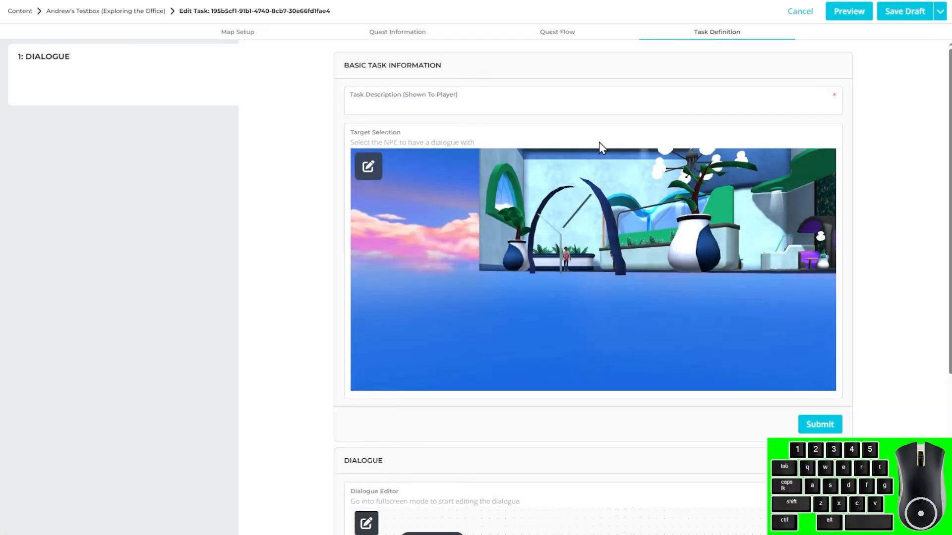
Set the task description shown to the player to "Speak to Farah"
left_click(534, 105)
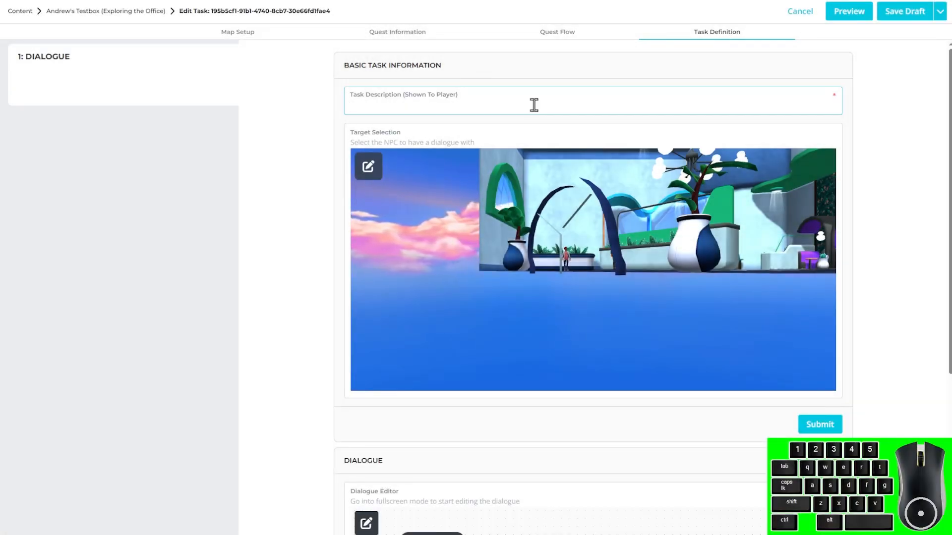
type("Spea")
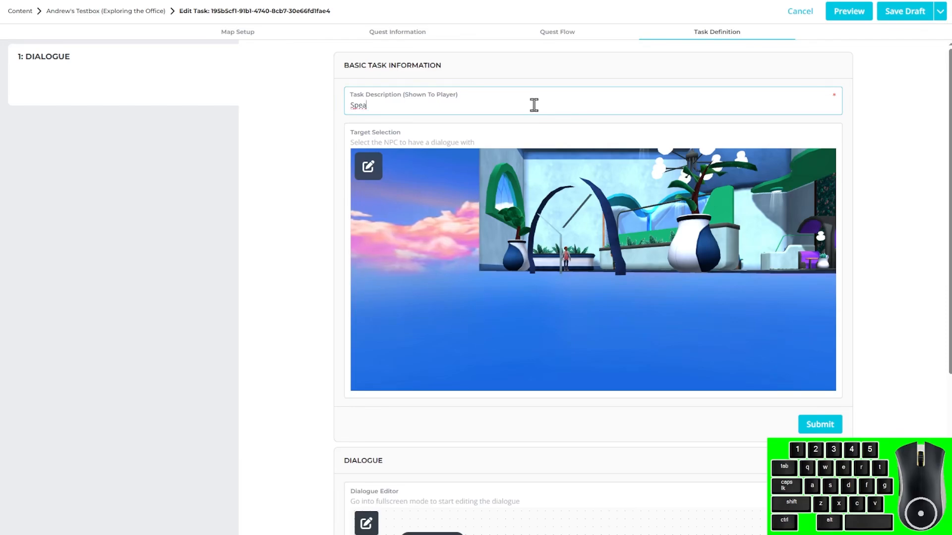
type("k to")
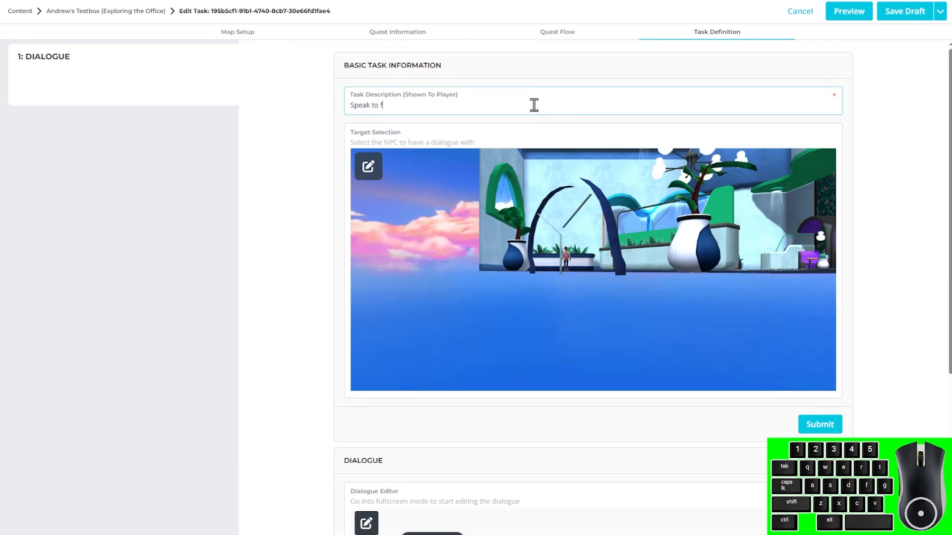
type(" Farah")
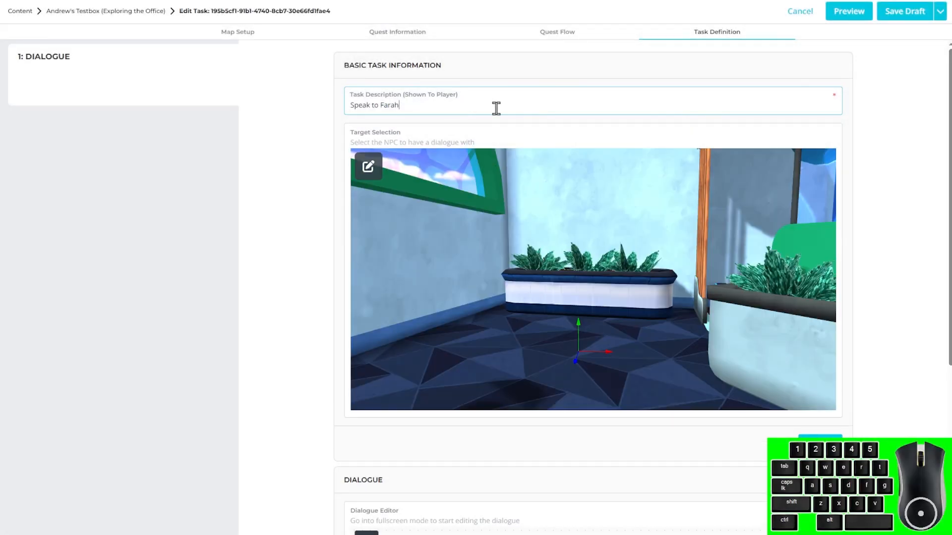
Import the npc_farah character into the target selection scene and place her on the floor in front of the planter
left_click(368, 167)
left_click(69, 62)
type("farah")
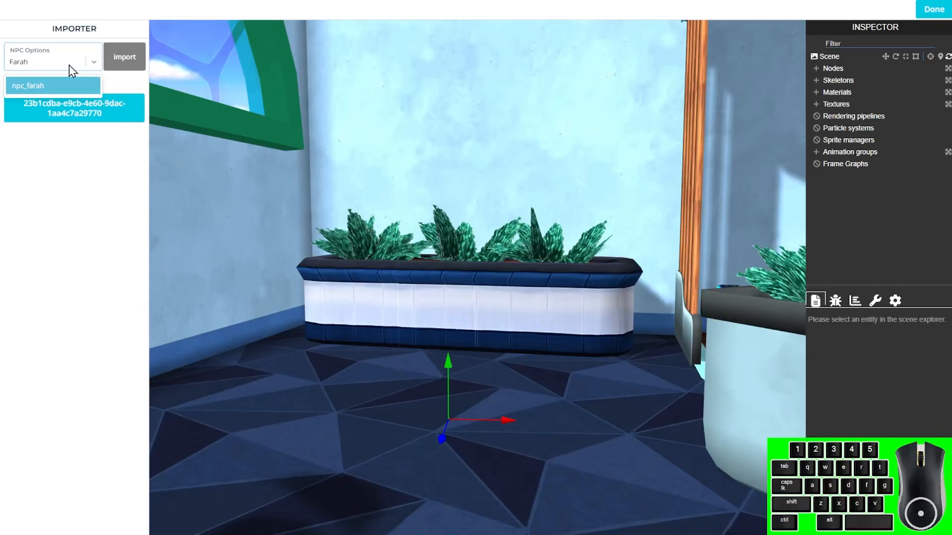
left_click(64, 86)
left_click(124, 57)
left_click(396, 388)
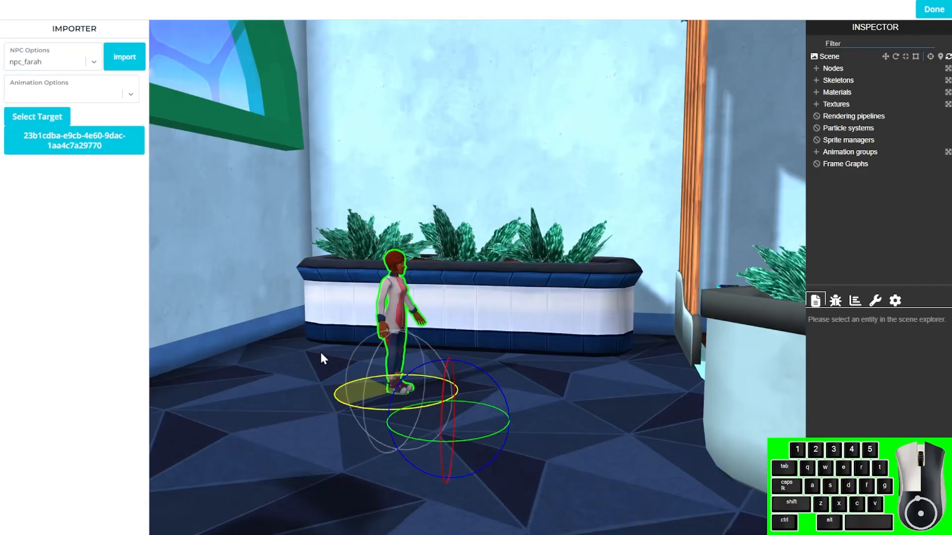
Rotate the Farah character to face the camera and set her animation to idle
left_click_drag(320, 350, 432, 377)
left_click(70, 93)
Select the Farah character as the dialogue target and finish editing the scene
left_click(52, 117)
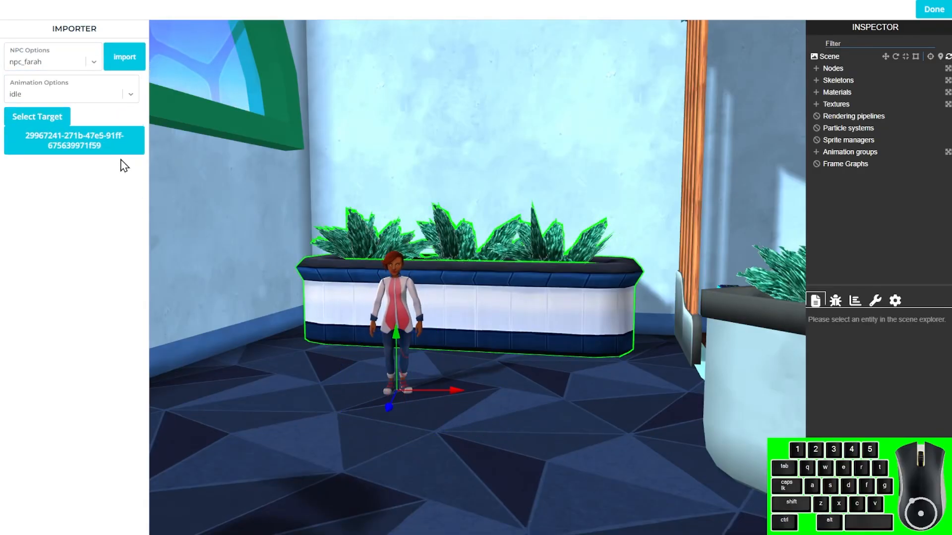
left_click(414, 289)
left_click(933, 9)
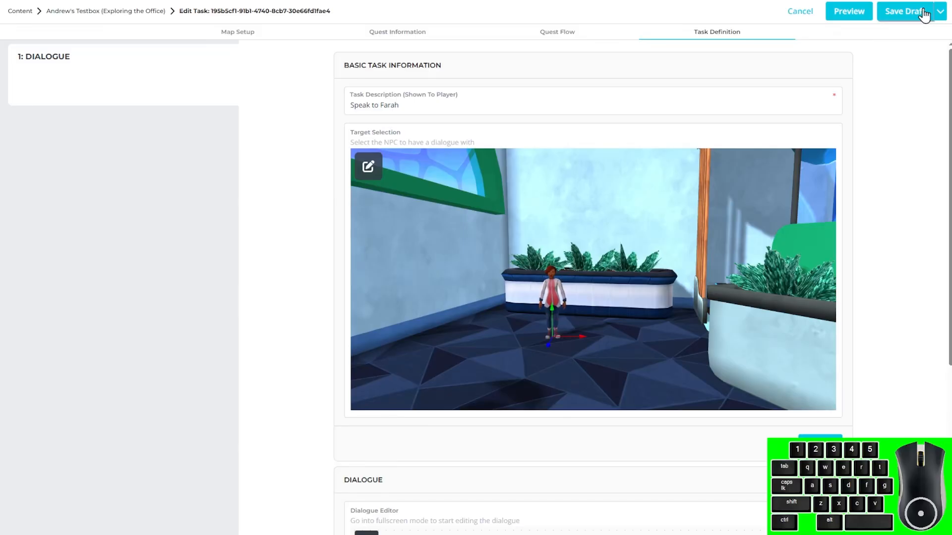
Open the task's dialogue editor in fullscreen mode
scroll(886, 155, "down", 5)
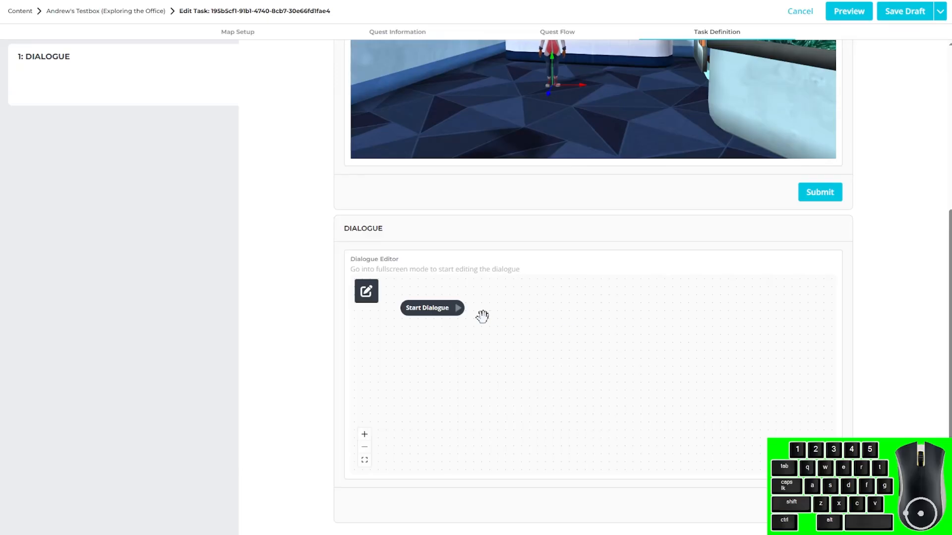
left_click(366, 295)
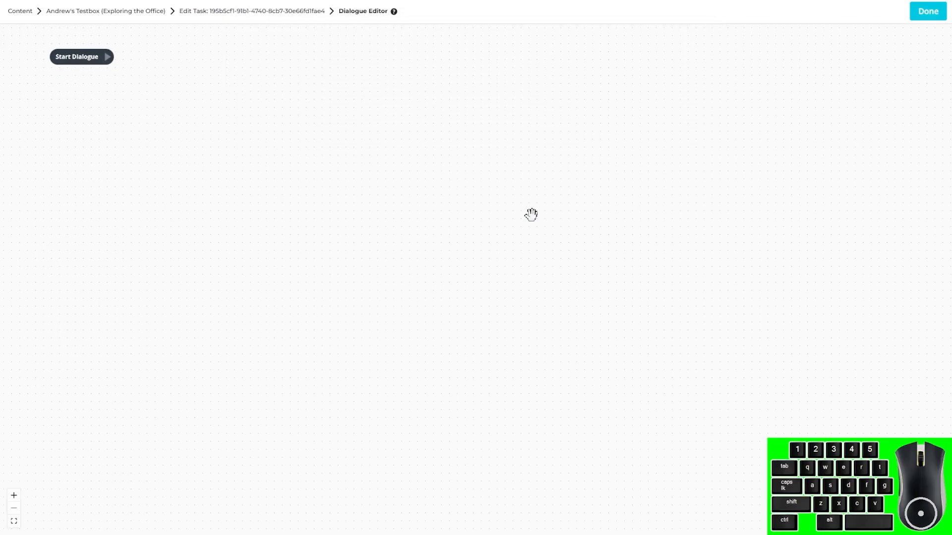
left_click_drag(91, 42, 296, 155)
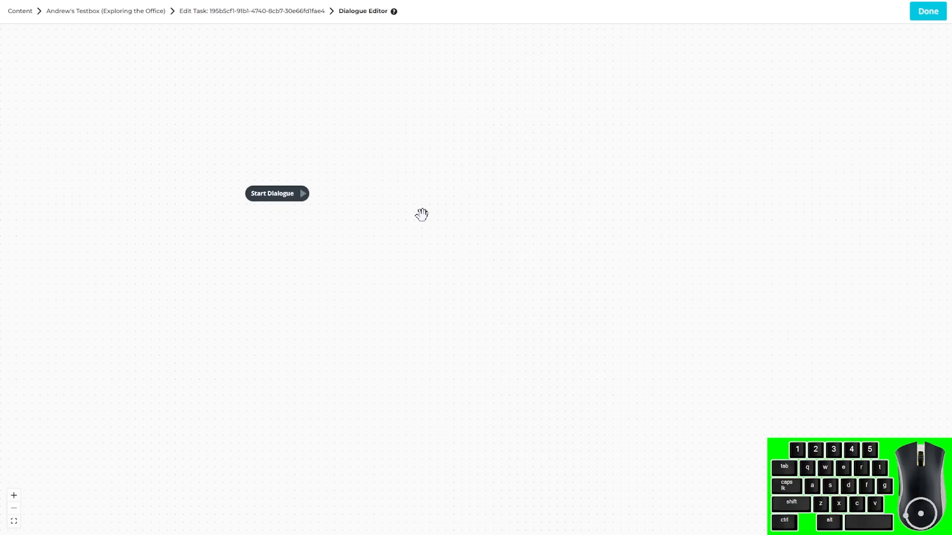
left_click_drag(420, 214, 637, 281)
scroll(557, 277, "up", 3)
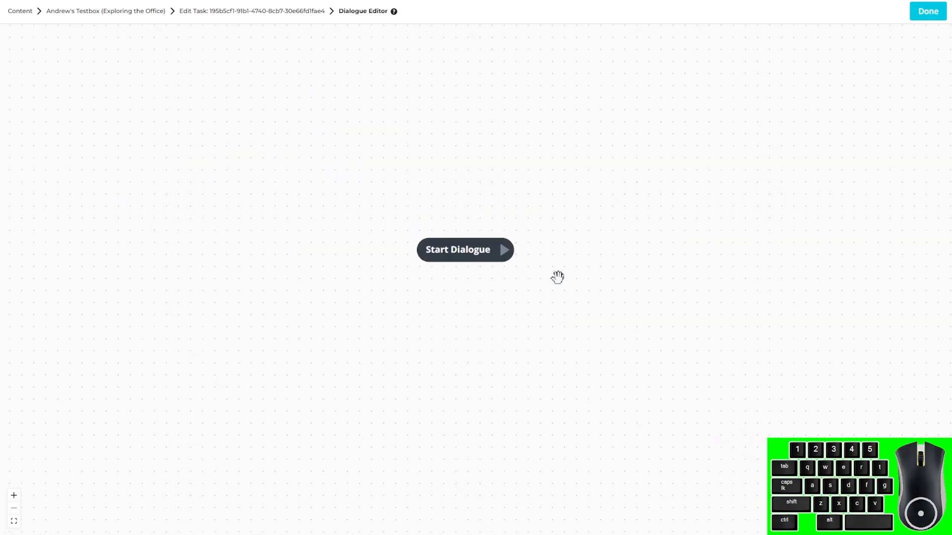
scroll(557, 277, "down", 2)
scroll(557, 277, "up", 2)
scroll(557, 277, "down", 2)
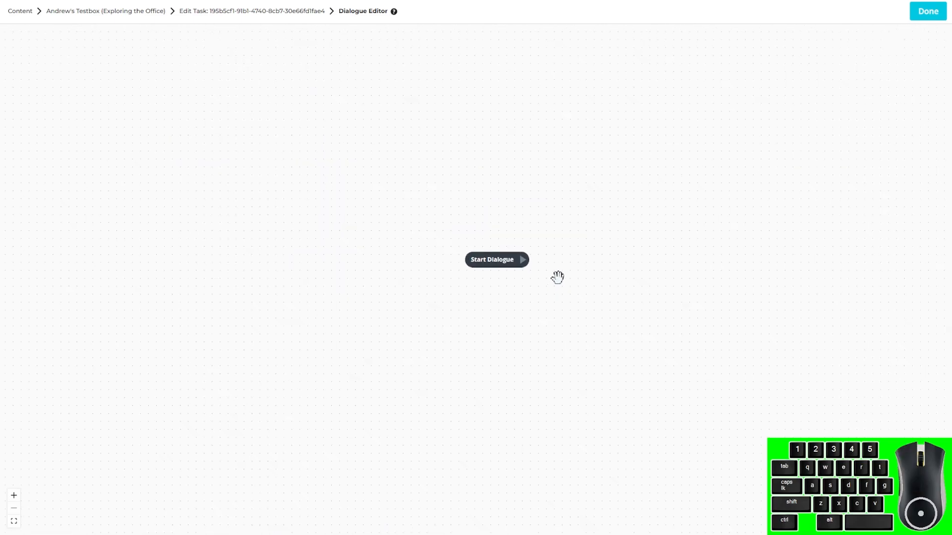
scroll(557, 277, "up", 2)
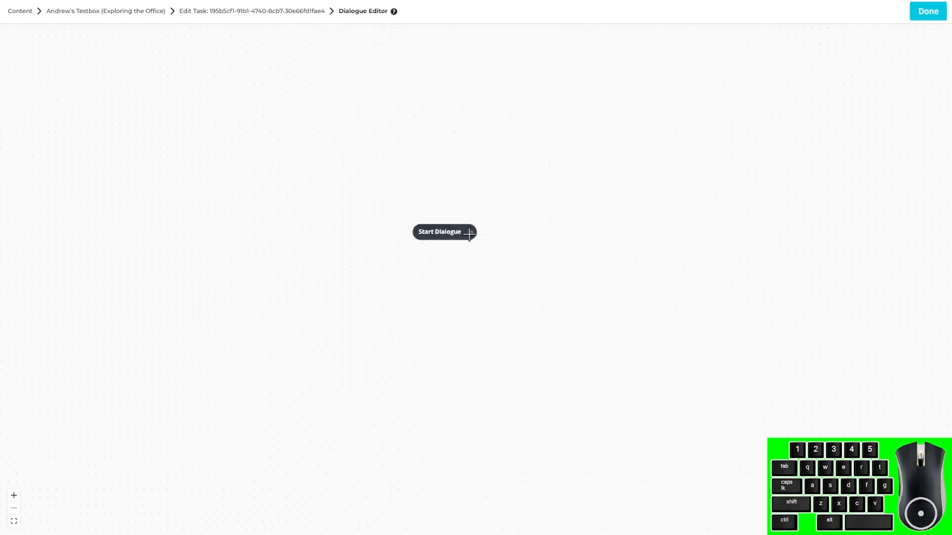
Create a dialogue node connected to Start Dialogue, then level the two nodes and space them farther apart
scroll(469, 233, "up", 2)
left_click_drag(469, 232, 570, 274)
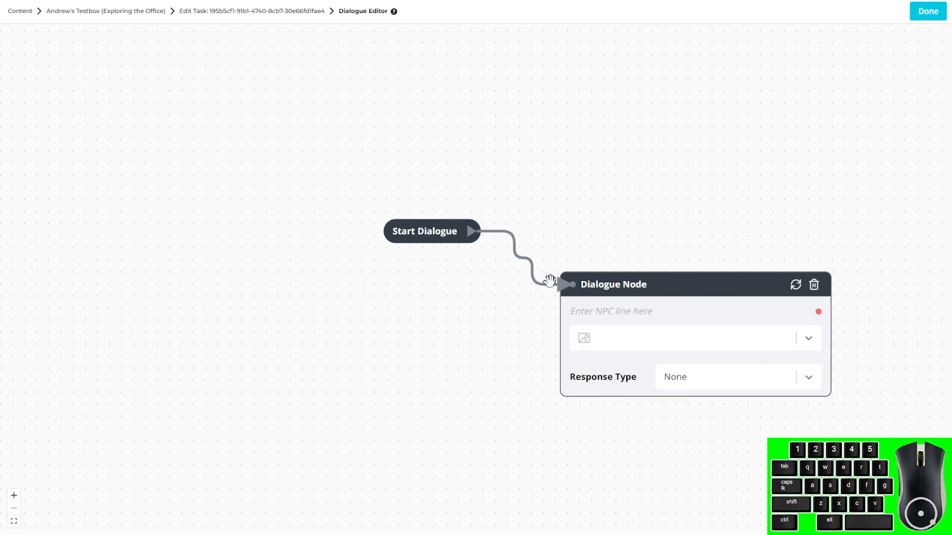
left_click_drag(733, 287, 735, 237)
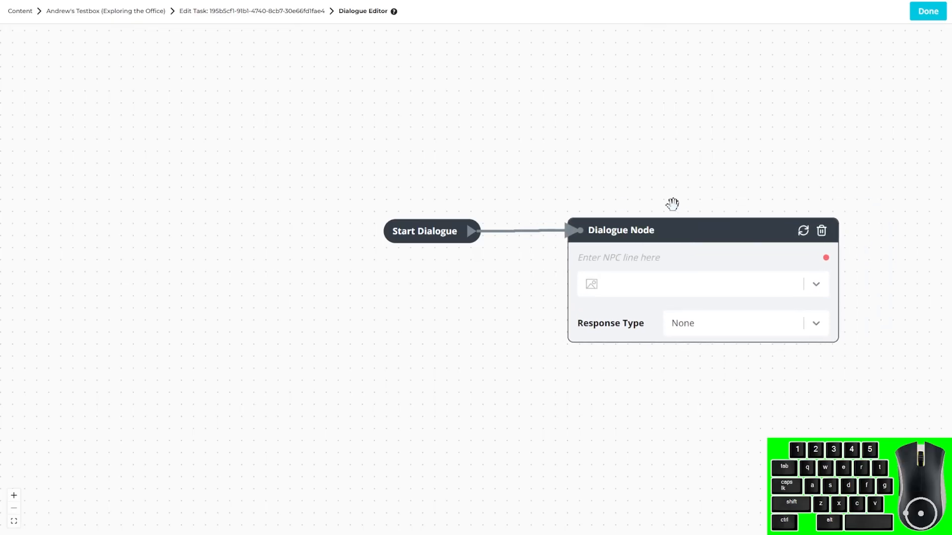
left_click_drag(436, 229, 349, 228)
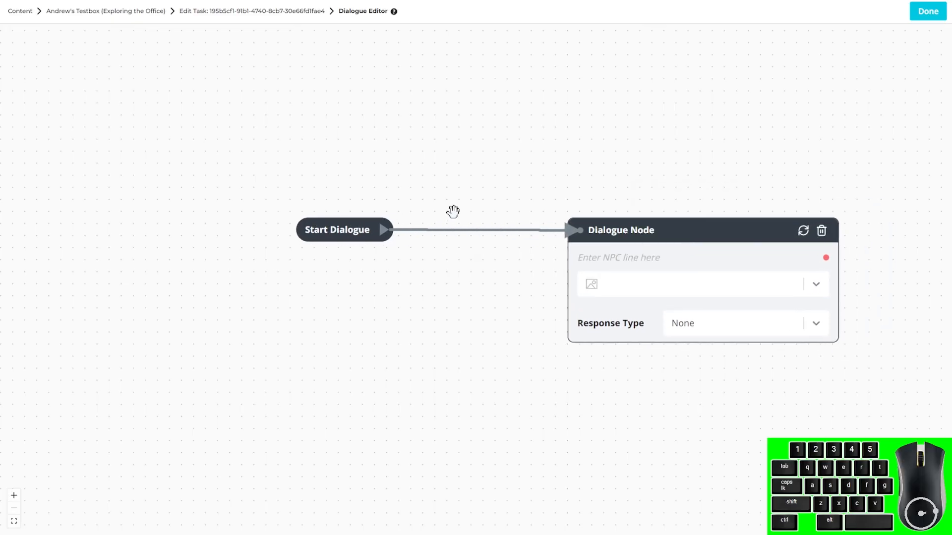
Reroute the connector between Start Dialogue and the dialogue node into a stepped path that dips below the nodes
left_click(447, 237)
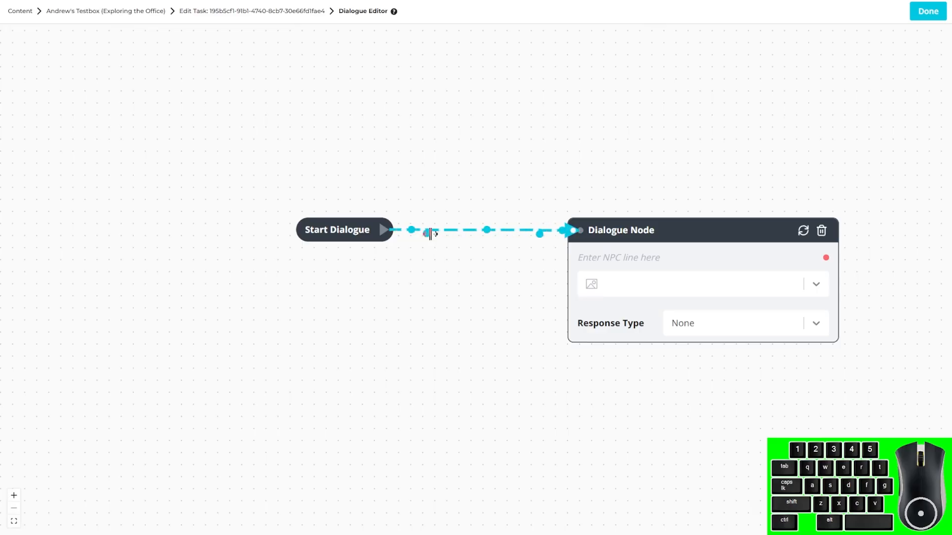
left_click_drag(428, 233, 434, 198)
left_click_drag(469, 225, 459, 184)
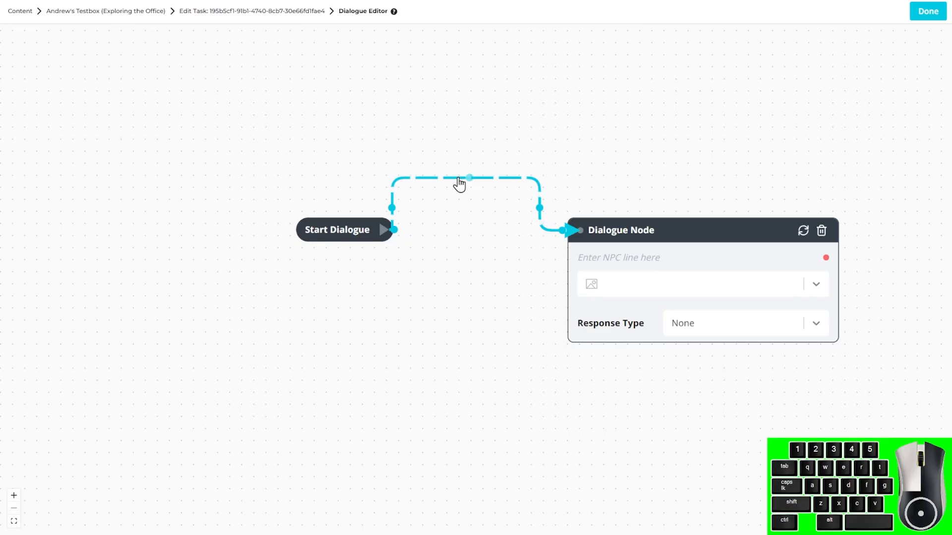
left_click_drag(539, 207, 510, 206)
left_click_drag(392, 208, 449, 205)
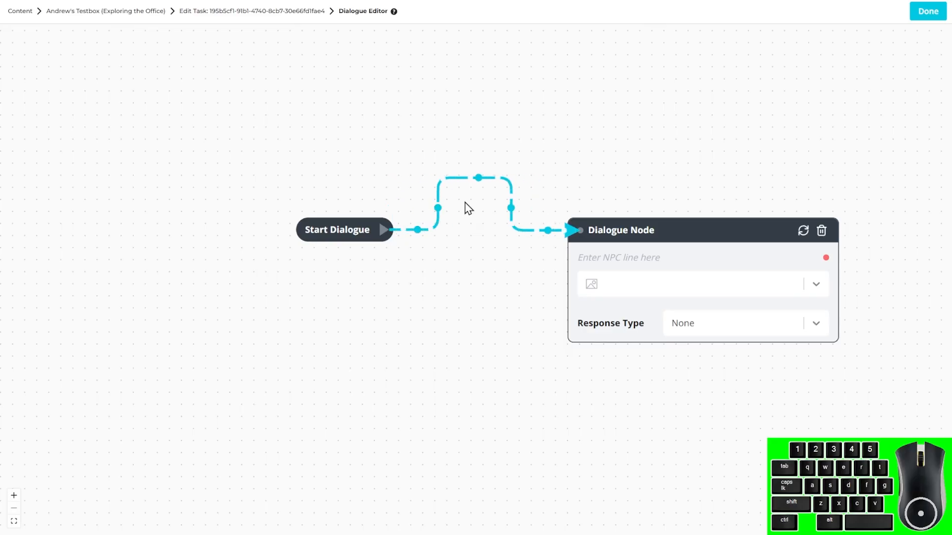
left_click_drag(484, 178, 514, 263)
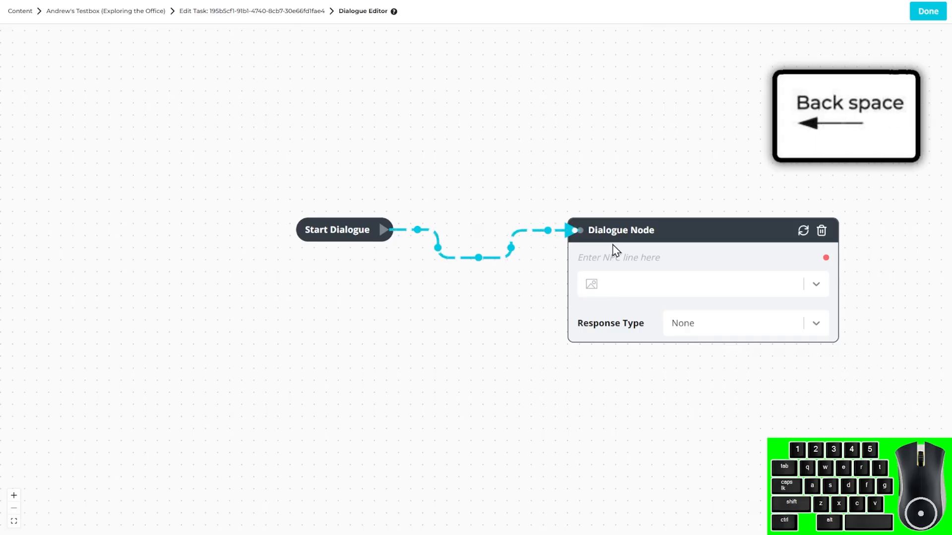
Delete the bent connector and reconnect Start Dialogue directly to the dialogue node
key("BackSpace")
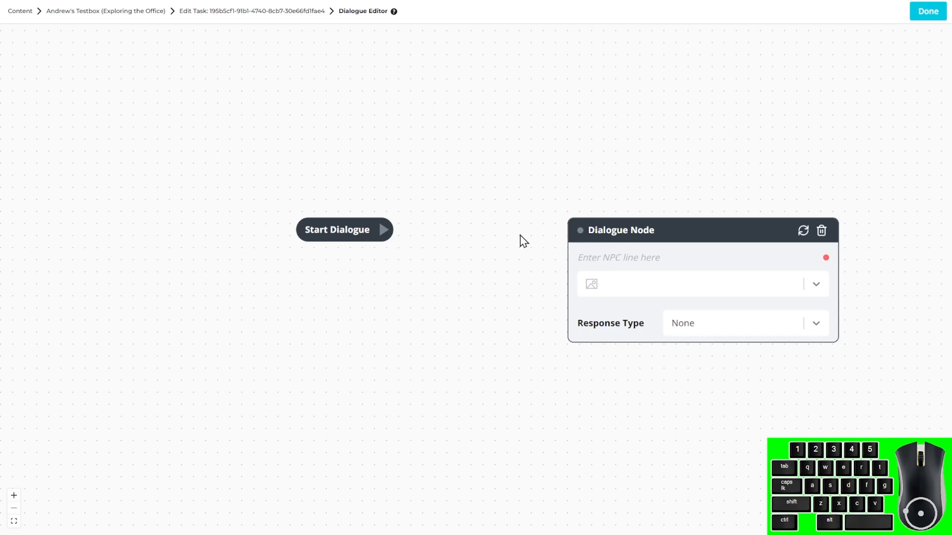
left_click_drag(384, 229, 581, 230)
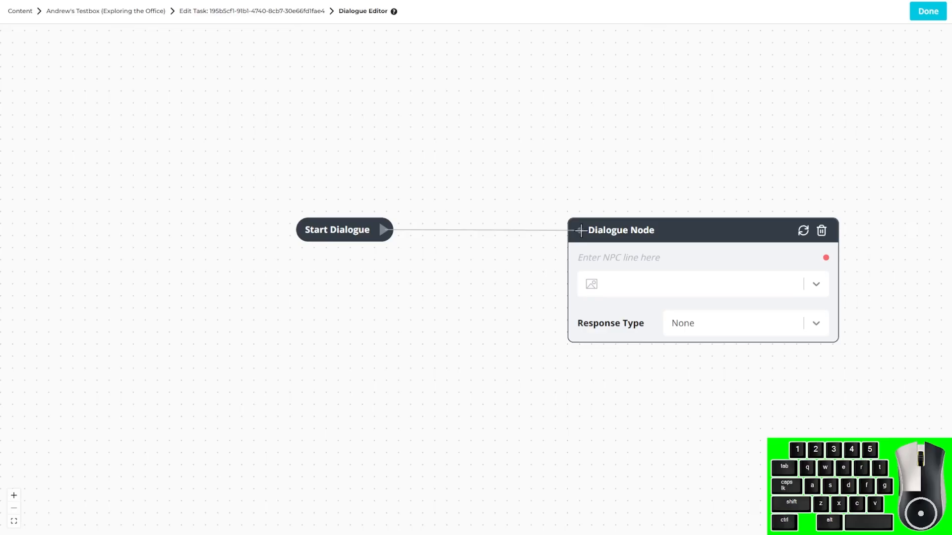
left_click_drag(581, 230, 581, 230)
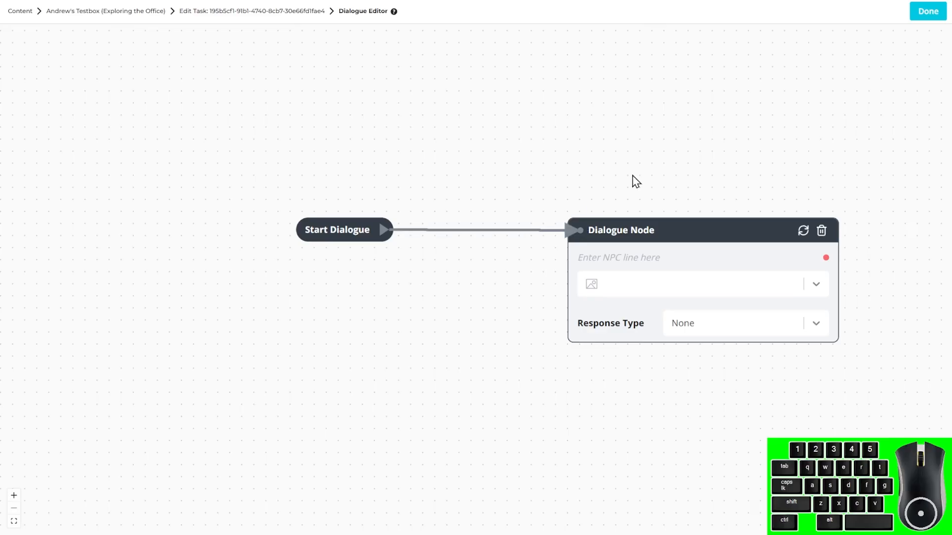
Examine the connector and the dialogue node, including the node types it can be switched to
left_click(566, 337)
left_click_drag(494, 344, 604, 387)
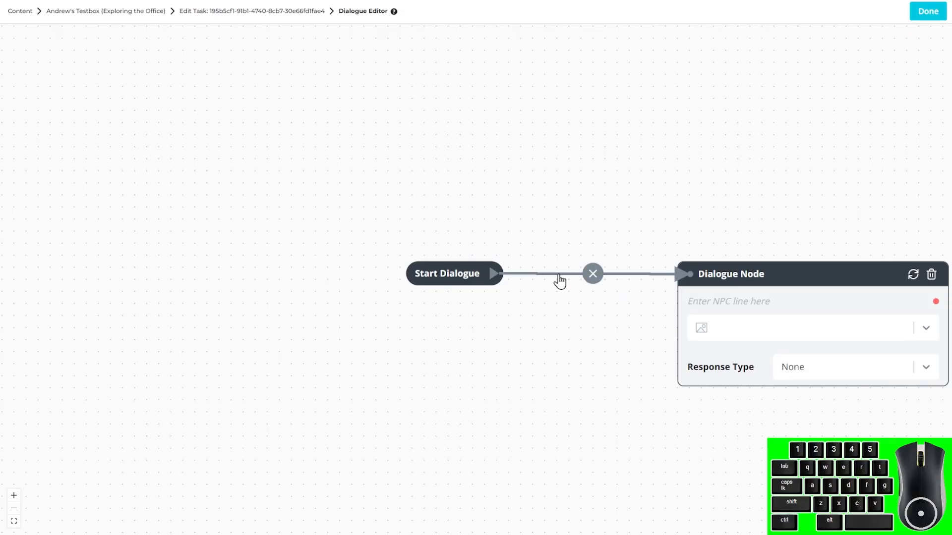
left_click(560, 281)
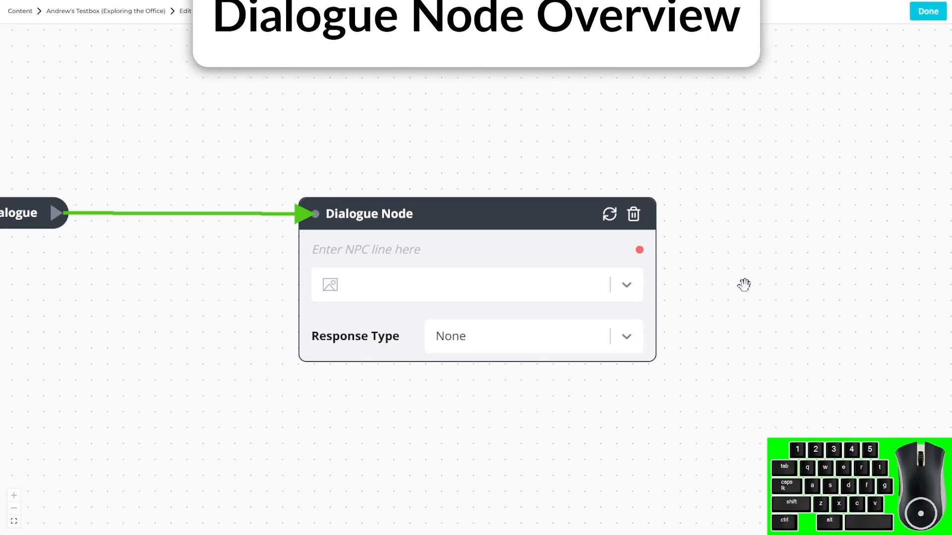
mouse_move(468, 213)
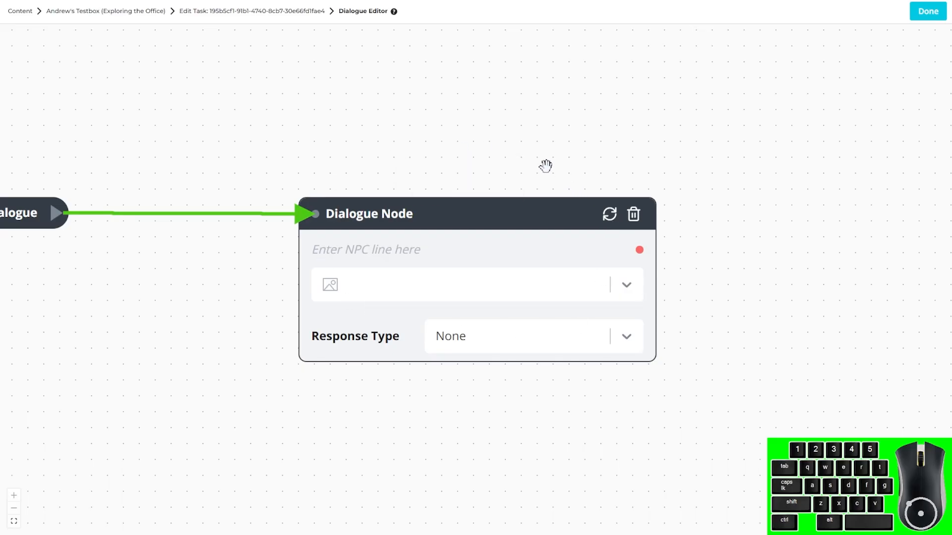
left_click(608, 215)
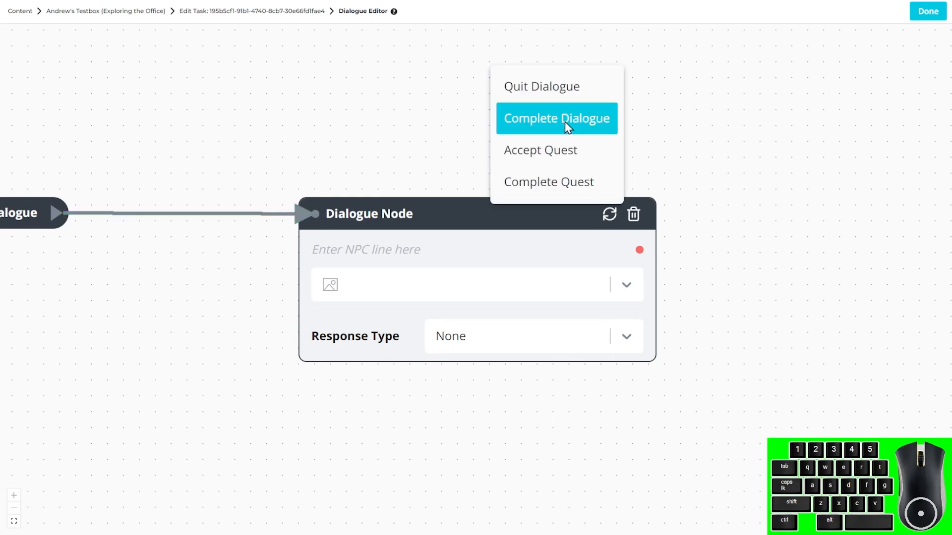
left_click(444, 221)
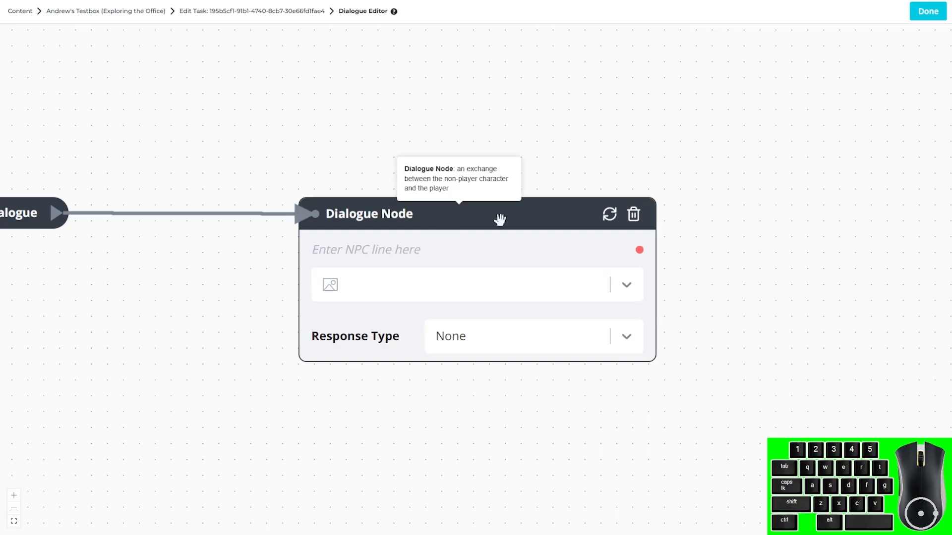
Delete the dialogue node and create a new one connected to Start Dialogue in its place
left_click(633, 214)
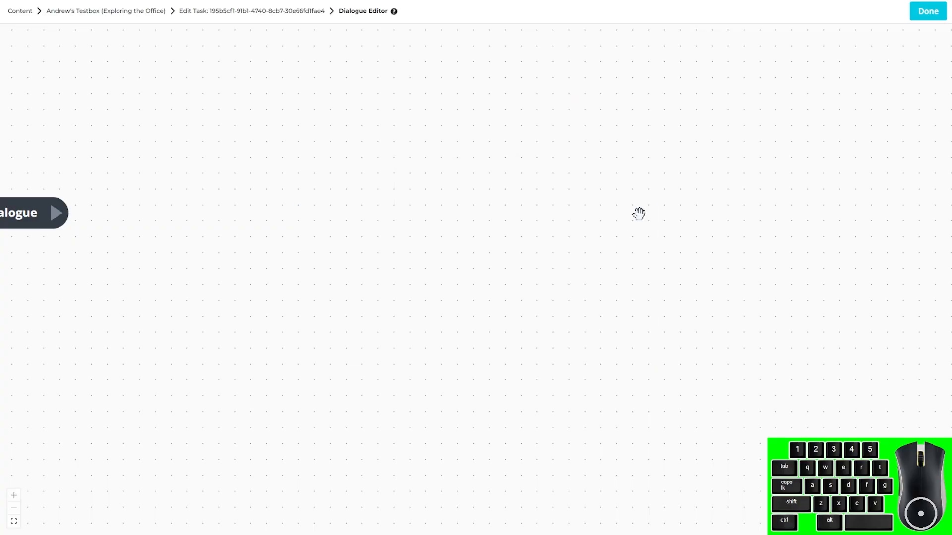
left_click_drag(520, 228, 474, 212)
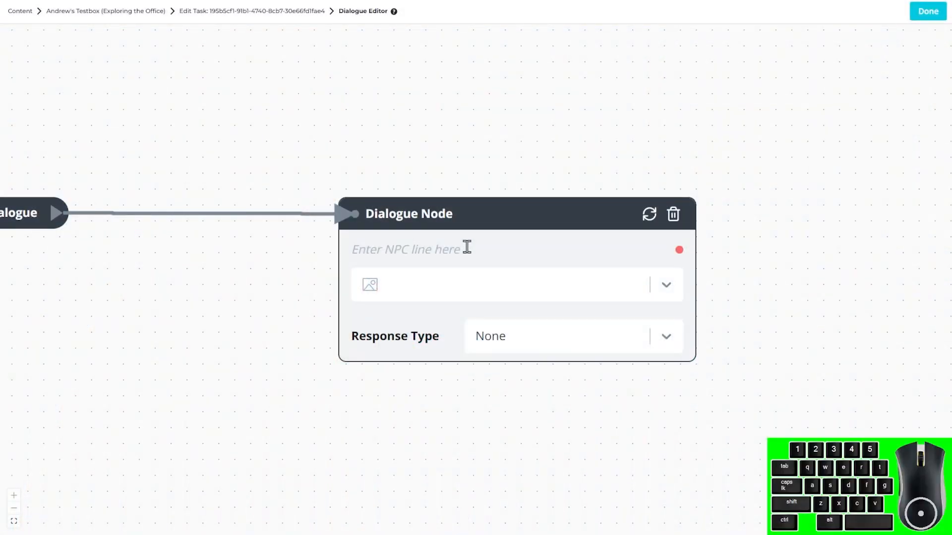
Enter "Hello, I'm Farah!" as the dialogue node's NPC line and check the available response types, keeping None
left_click(467, 247)
type("Hel")
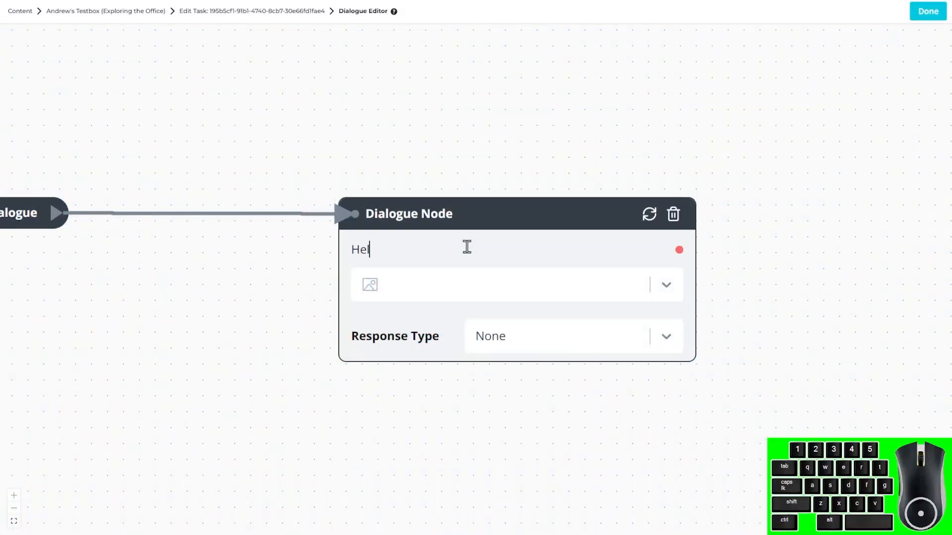
type("lo, I'm Farah!")
left_click(549, 342)
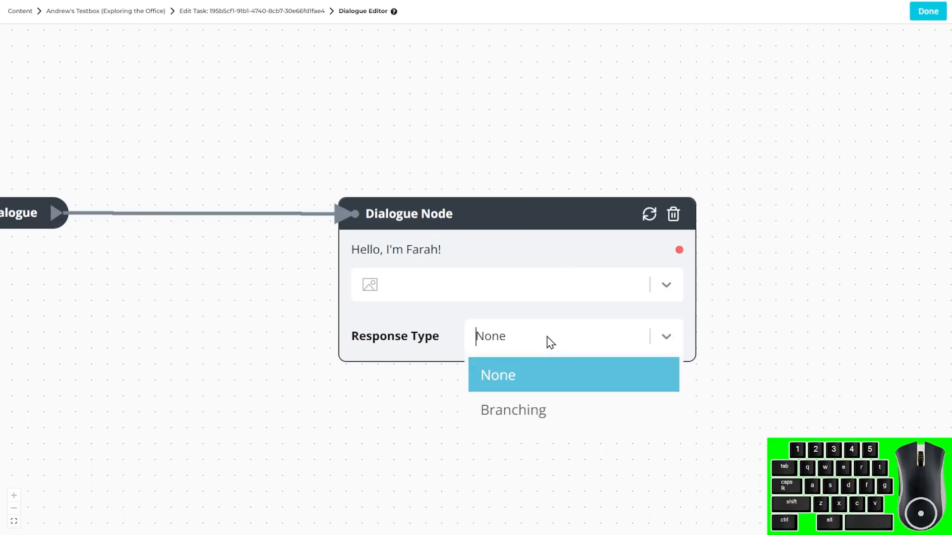
left_click(549, 342)
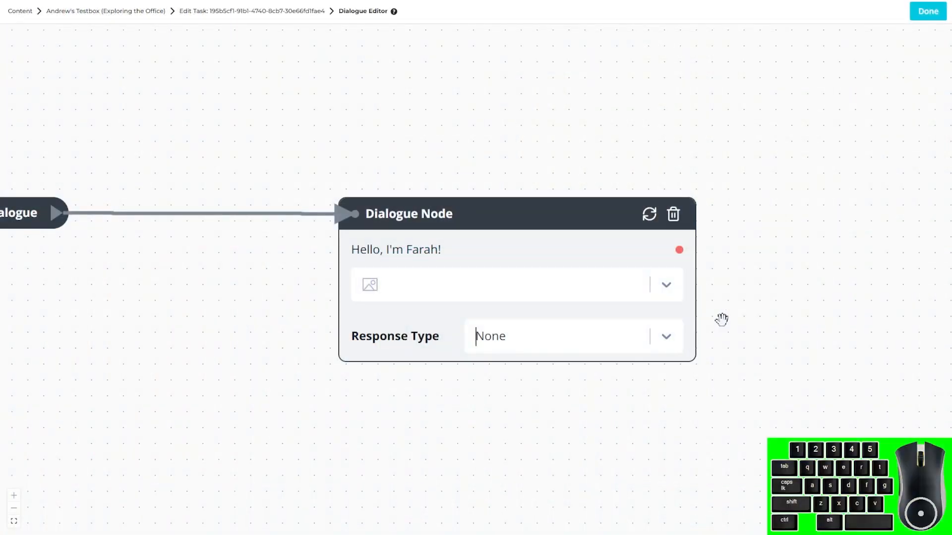
Create a second dialogue node from the "Hello, I'm Farah!" node and enter "Nice to meet you!" as its NPC line
scroll(721, 322, "down", 3)
left_click_drag(728, 298, 610, 288)
scroll(611, 287, "up", 3)
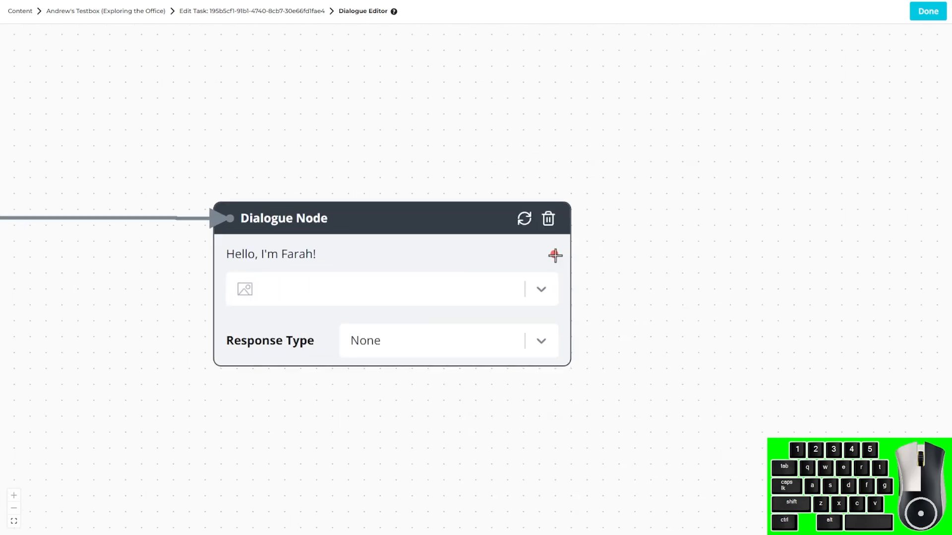
left_click_drag(554, 255, 727, 252)
left_click_drag(779, 206, 623, 197)
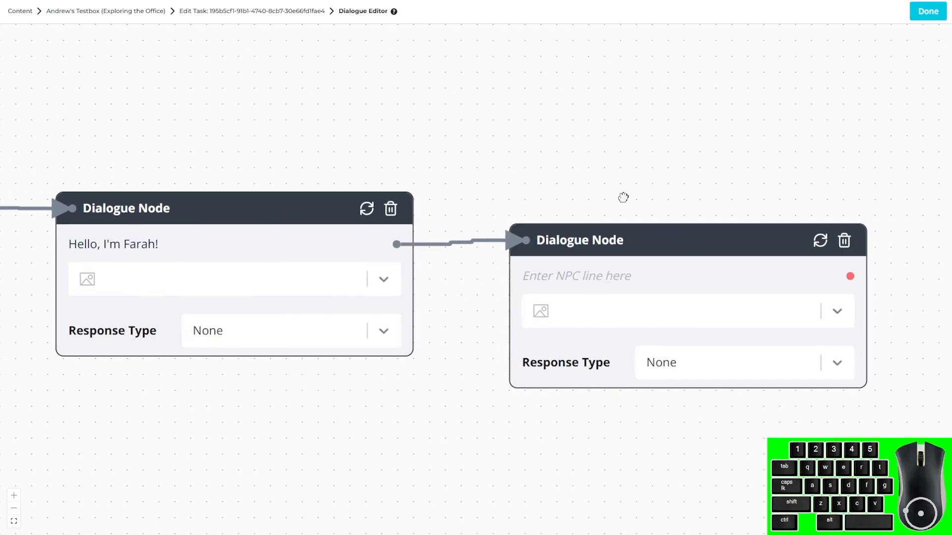
left_click(605, 271)
type("Nice to meet you")
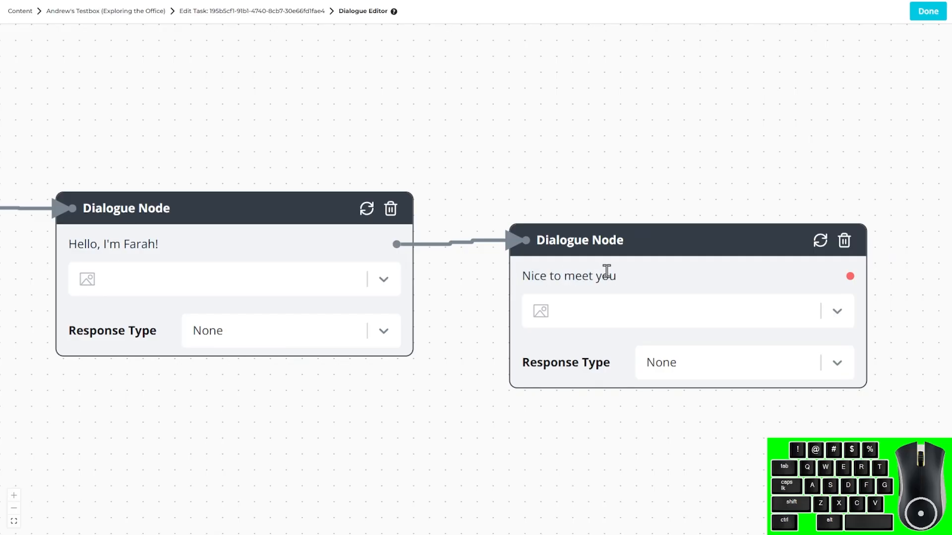
type("!")
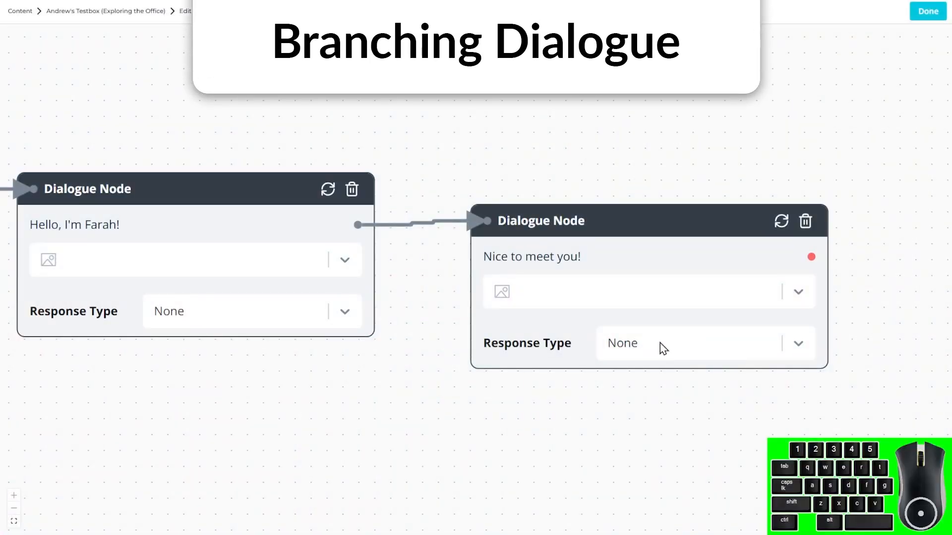
Set the "Nice to meet you!" node's response type to Branching and add the player choices "Hello!" and "Who are you?"
left_click(663, 348)
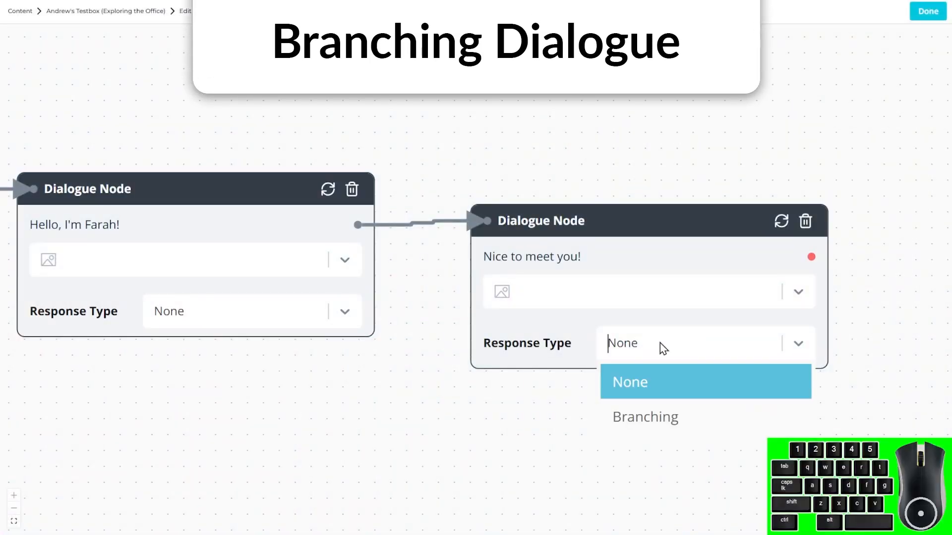
left_click(673, 415)
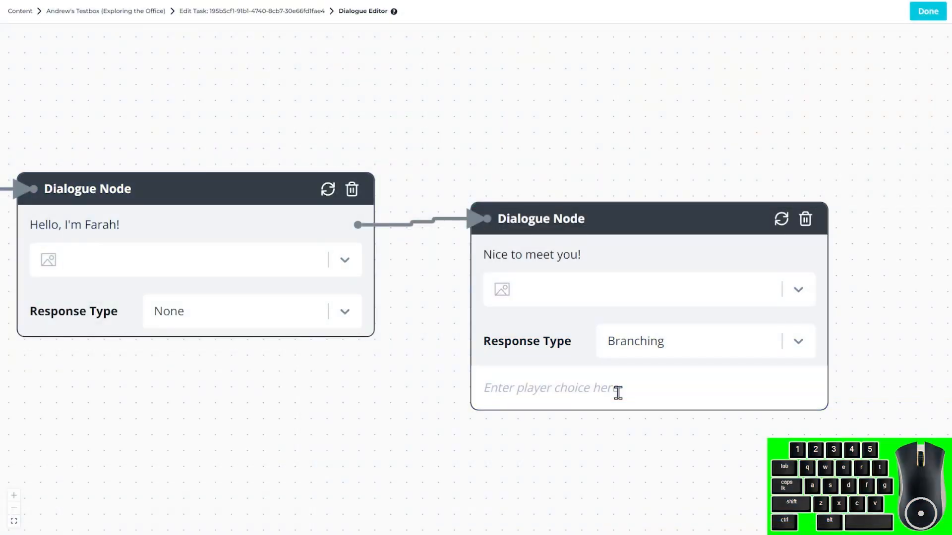
type("Hello!")
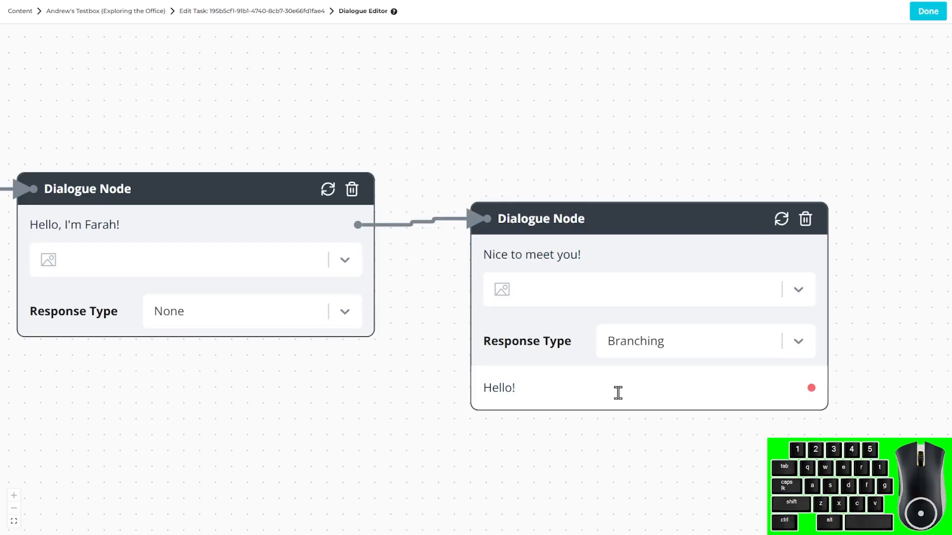
key("Return")
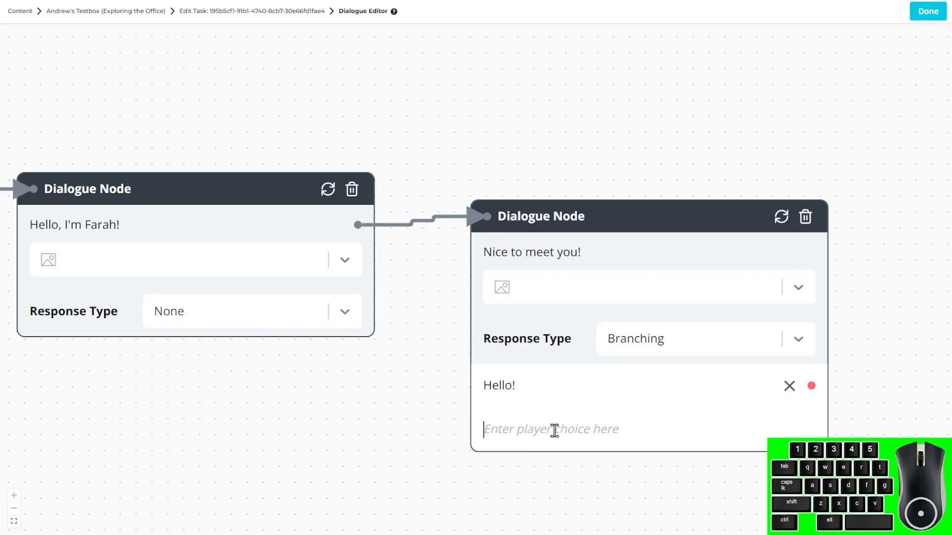
type("W")
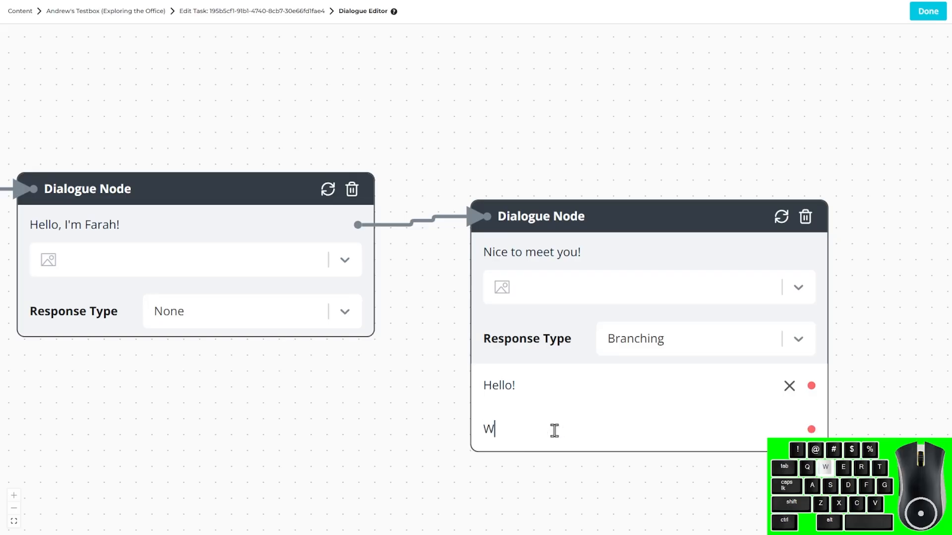
type("ho are you?")
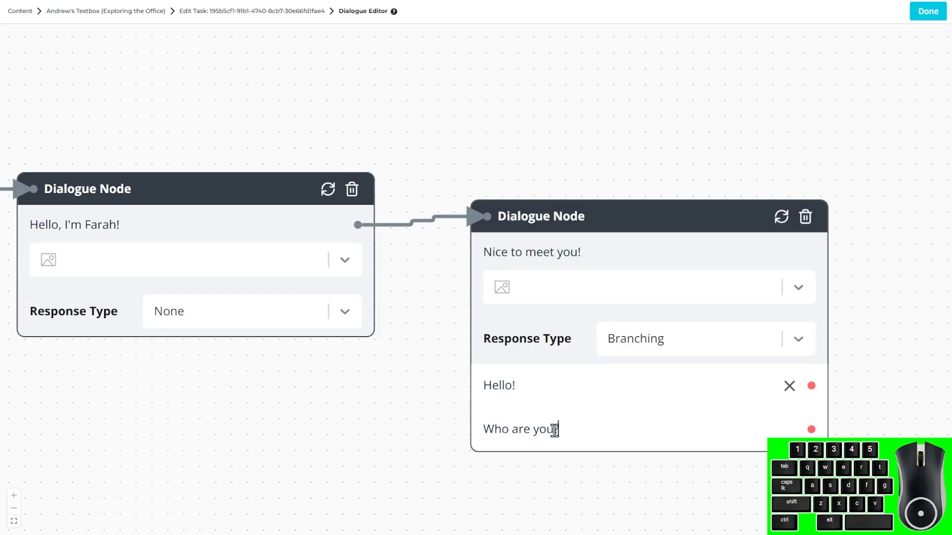
key("Return")
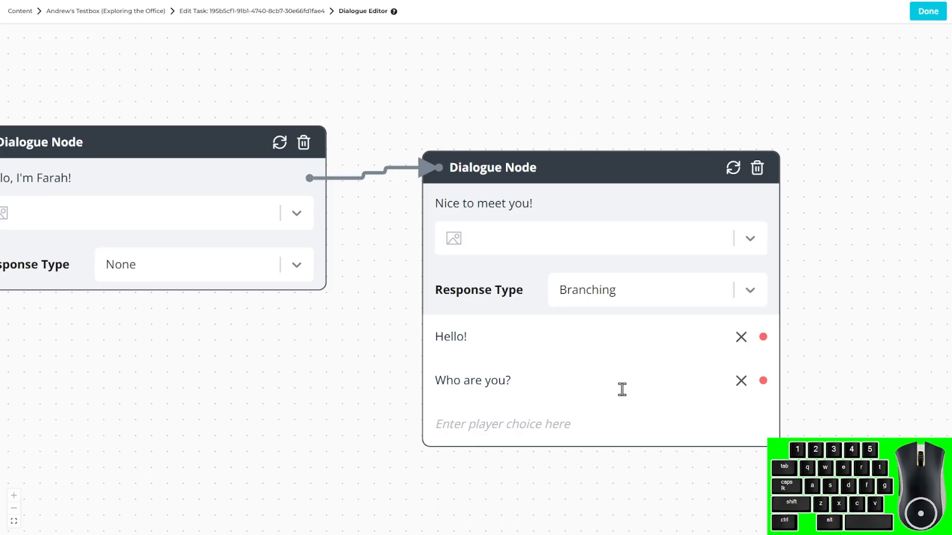
Add a third player choice, "hey what is this", and delete it again
type("hey what is this")
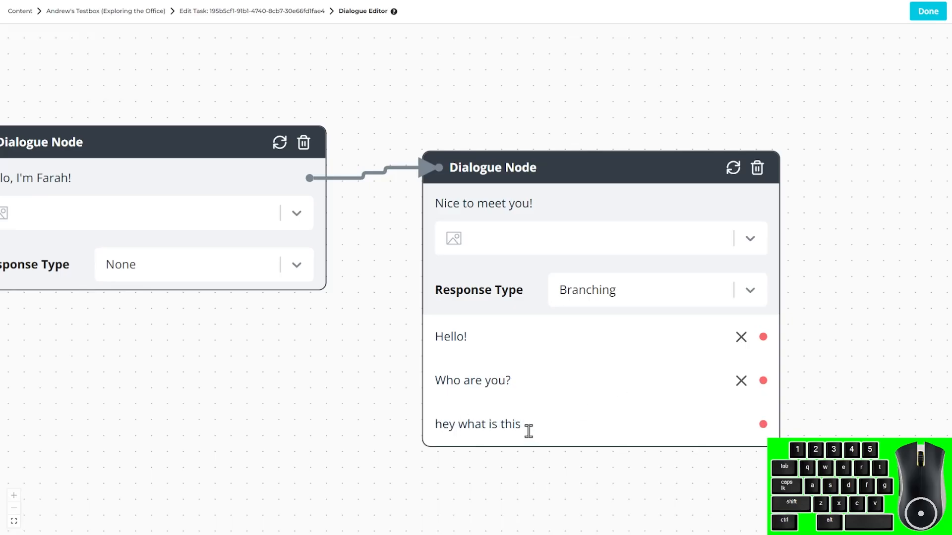
key("Return")
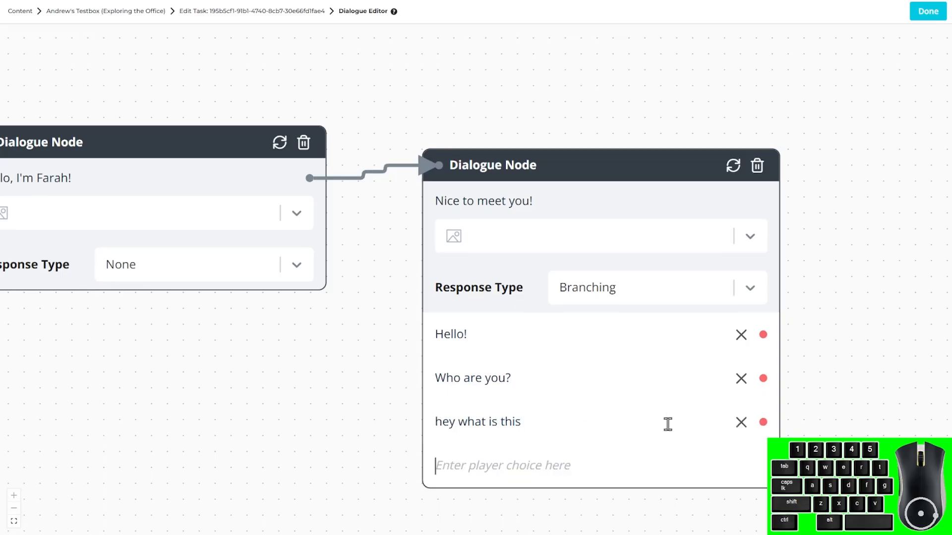
left_click(740, 422)
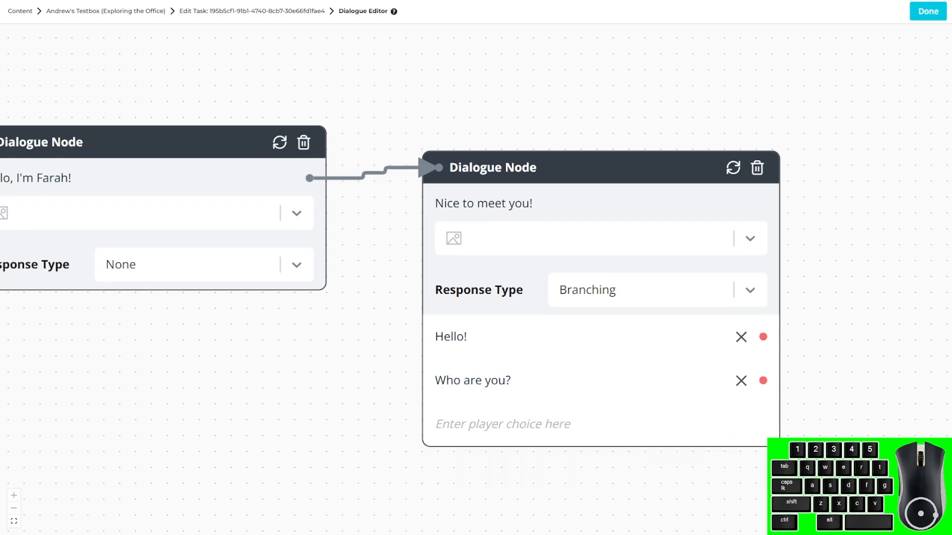
Create a separate dialogue node for each of the player choices "Hello!" and "Who are you?"
left_click_drag(804, 378, 647, 340)
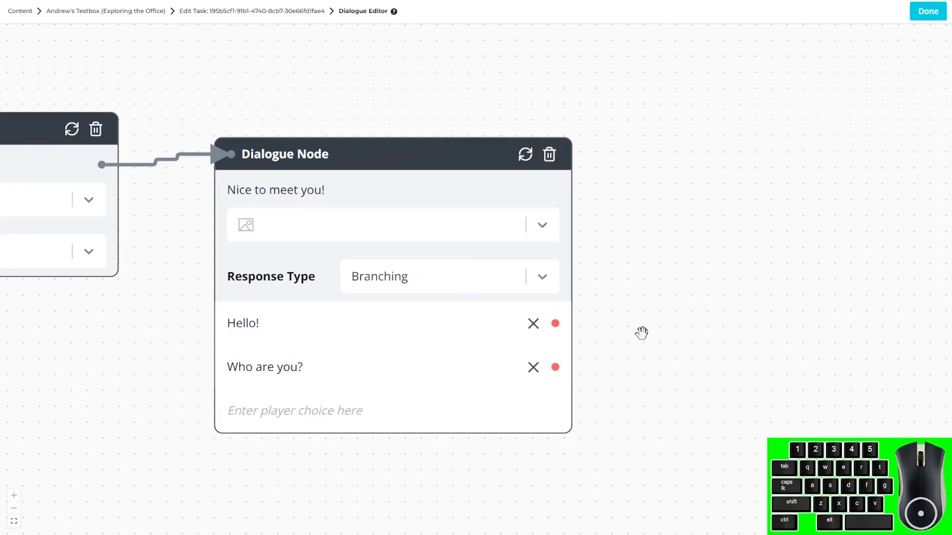
left_click_drag(674, 323, 625, 323)
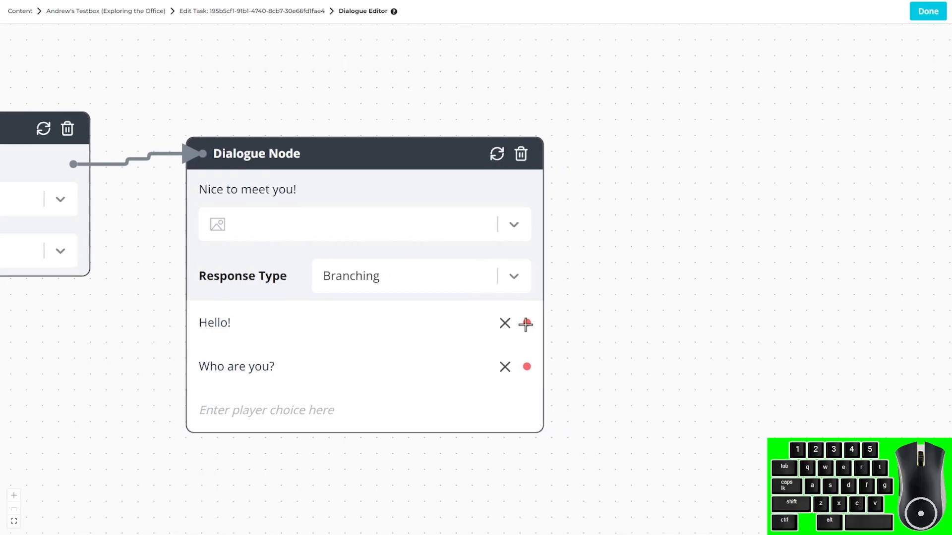
left_click_drag(526, 324, 673, 311)
left_click_drag(718, 263, 623, 135)
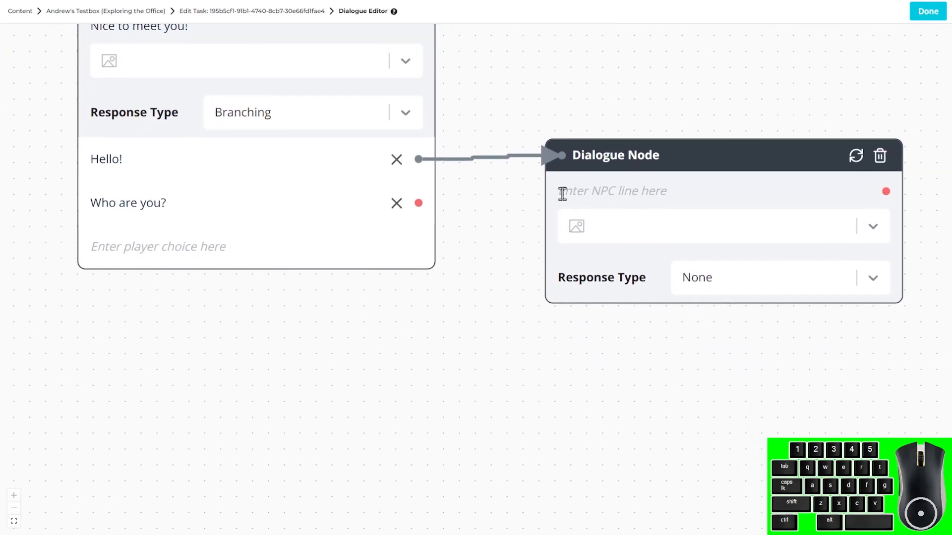
left_click_drag(419, 202, 549, 387)
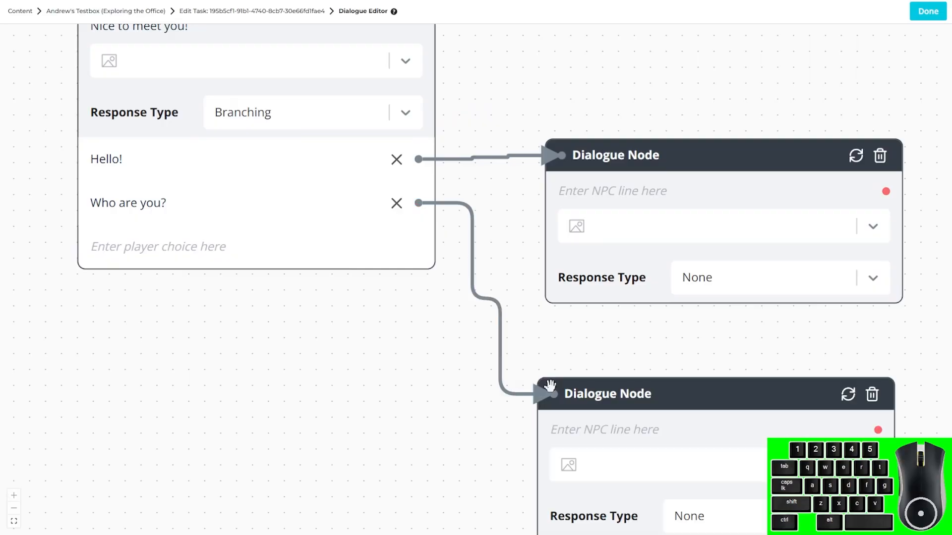
Enter "I'm Farah! Would you like to tour the office?" as the NPC line of the node connected to "Hello!"
mouse_move(638, 343)
left_mouse_down()
mouse_move(613, 341)
mouse_move(624, 342)
left_mouse_up()
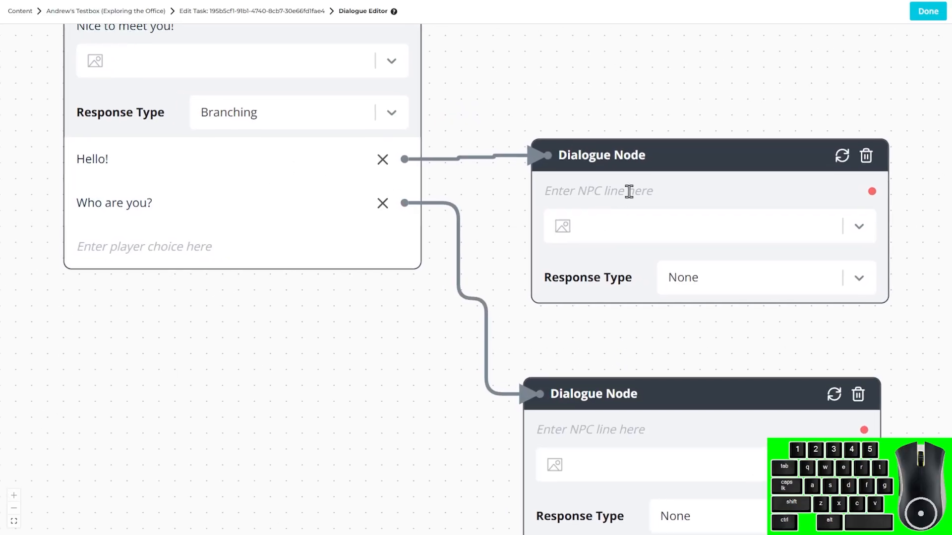
type("I'm Farah!")
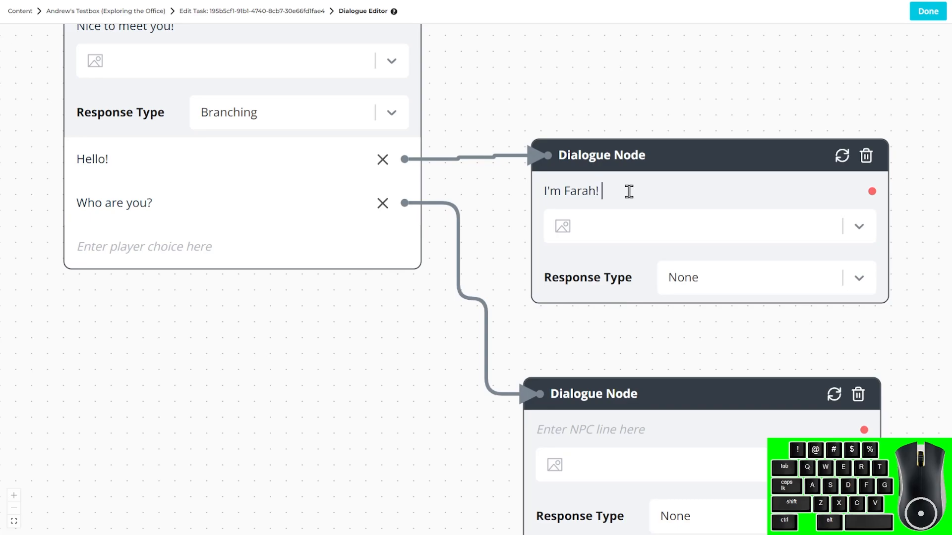
type(" Would you like to tour the office?")
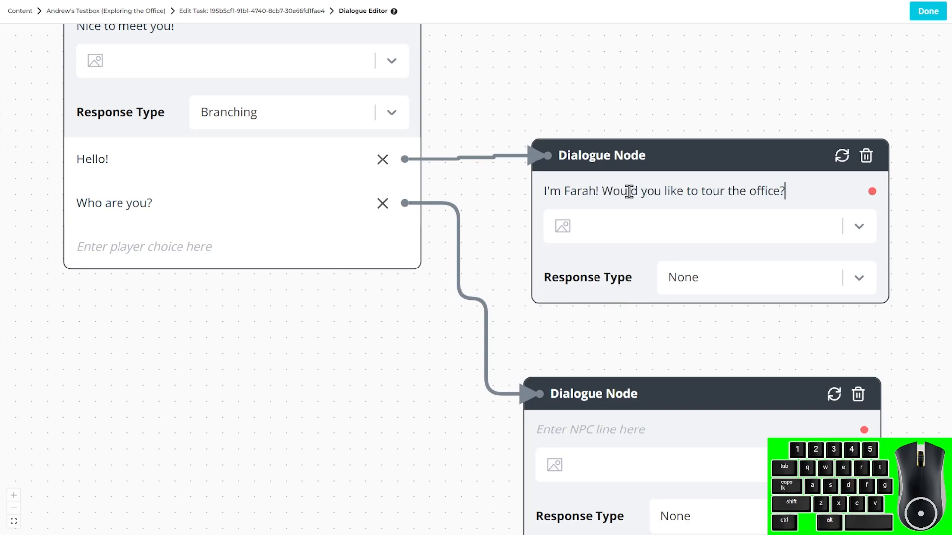
Reconnect the "Who are you?" choice to the office tour node and delete the empty dialogue node
left_click_drag(493, 230, 471, 206)
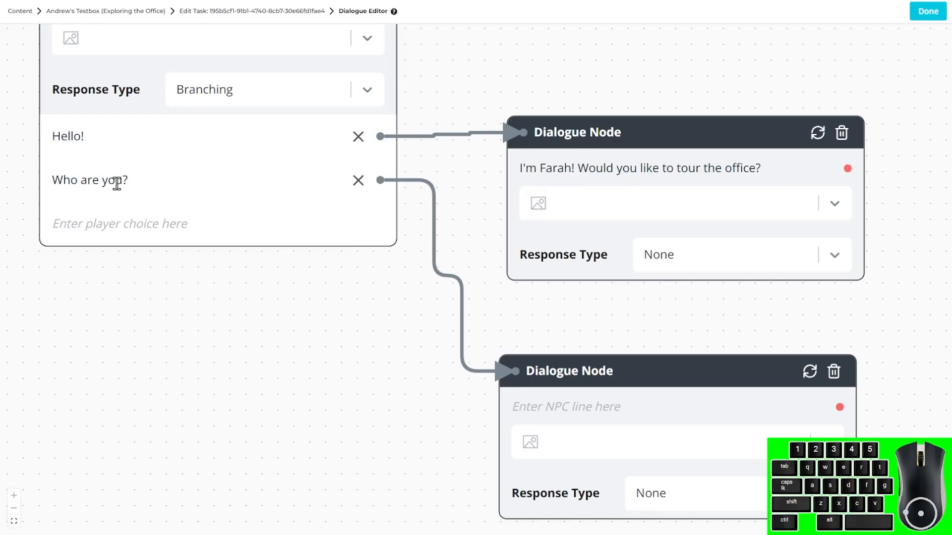
left_click_drag(450, 197, 429, 207)
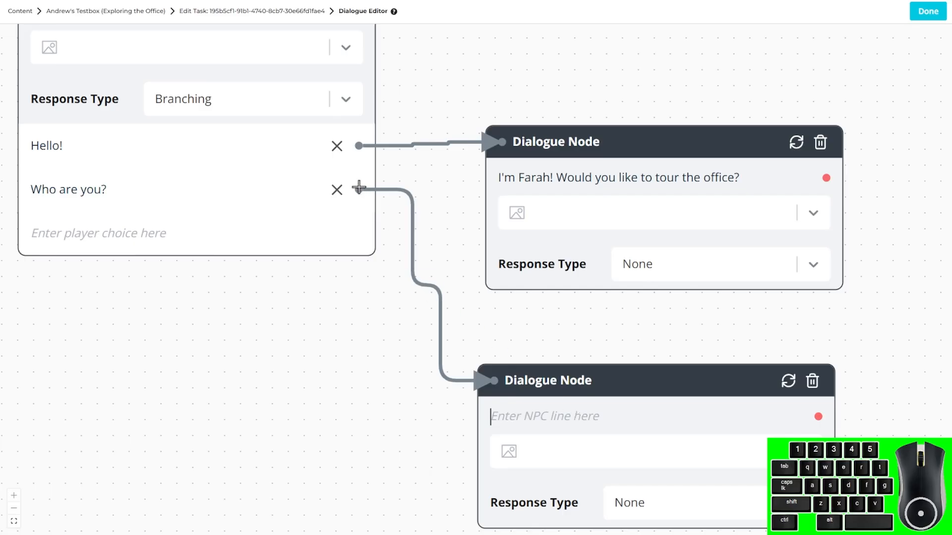
left_click_drag(360, 188, 497, 145)
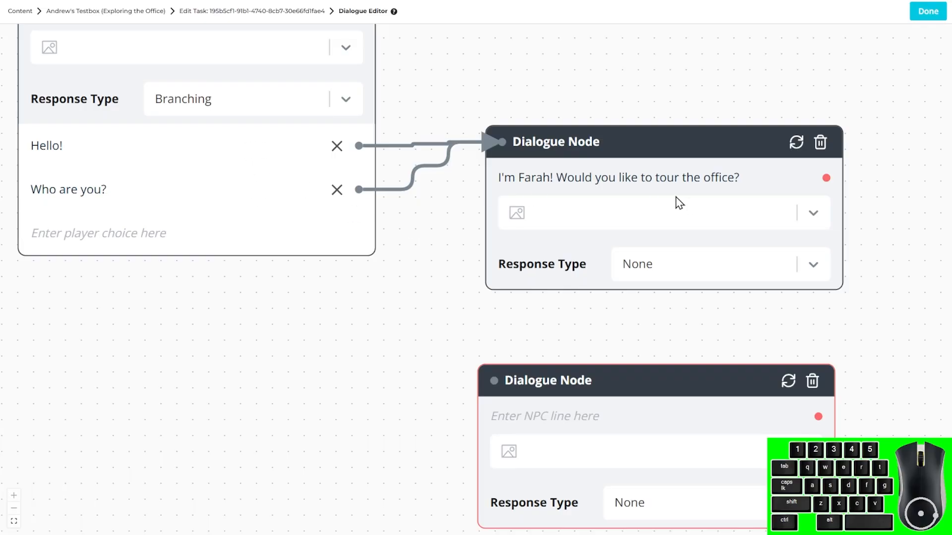
left_click(819, 390)
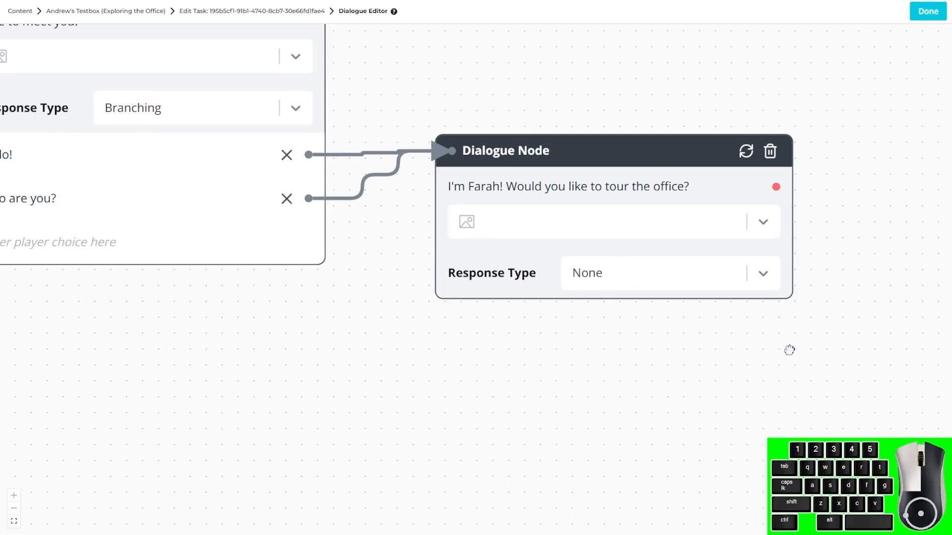
Assign the dollmap_office image to the office tour dialogue node
left_click(742, 226)
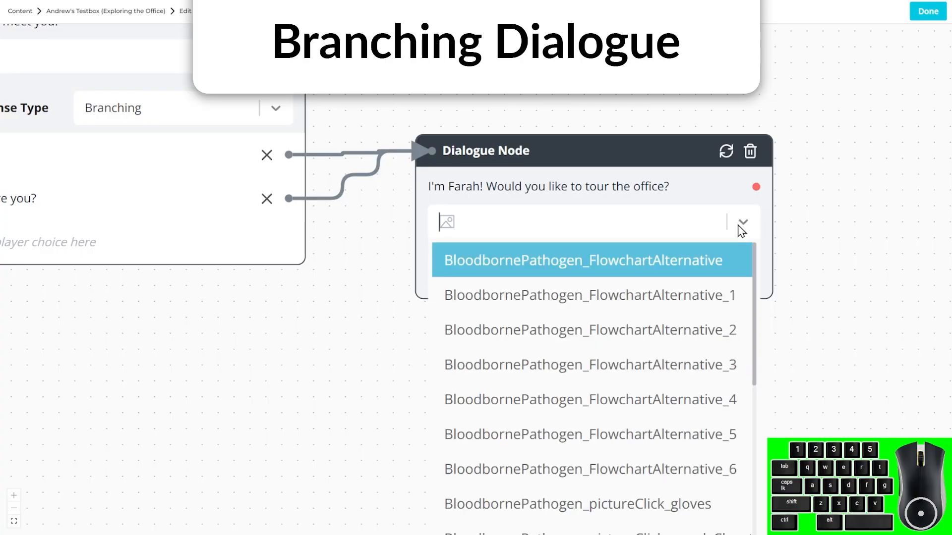
scroll(567, 329, "down", 10)
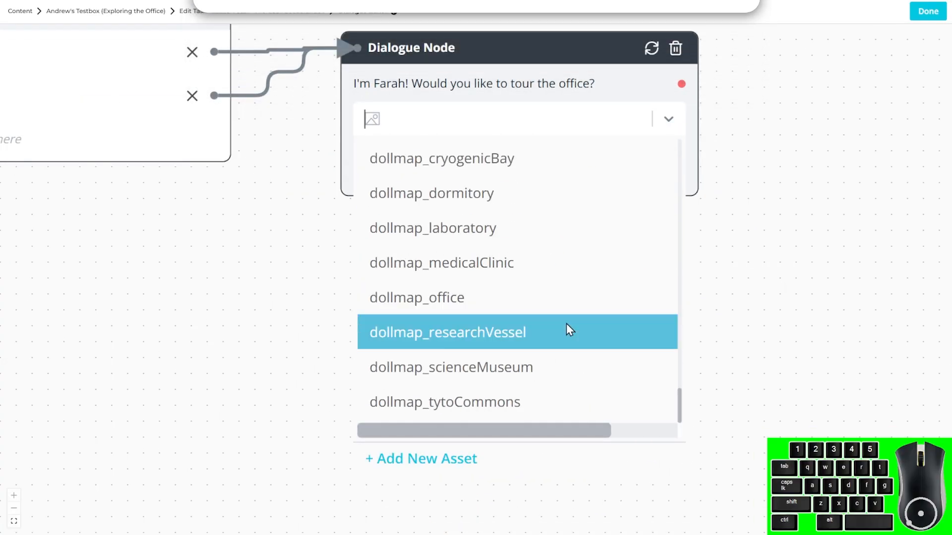
left_click(535, 300)
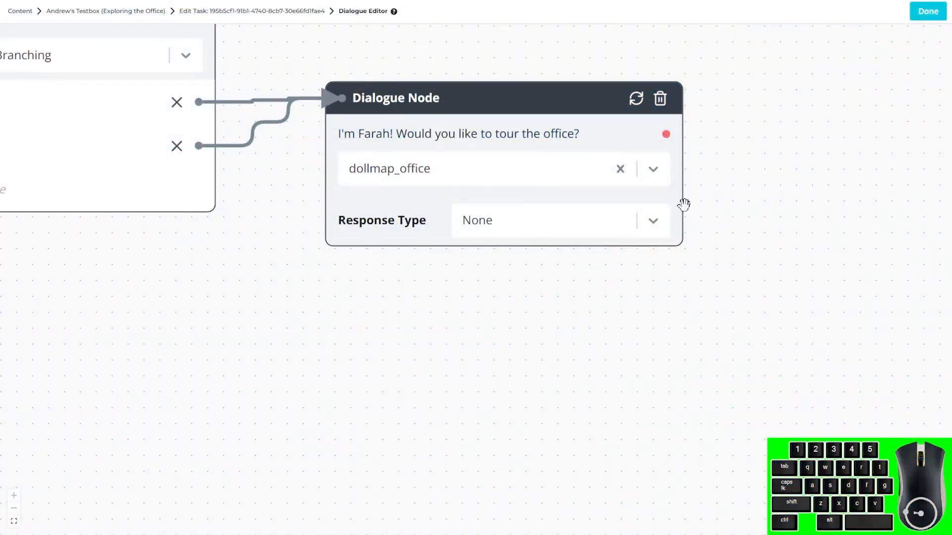
Set the office tour node's response type to Branching and add the player choices "Sure!" and "No, I'm good!"
left_click(651, 225)
left_click(590, 291)
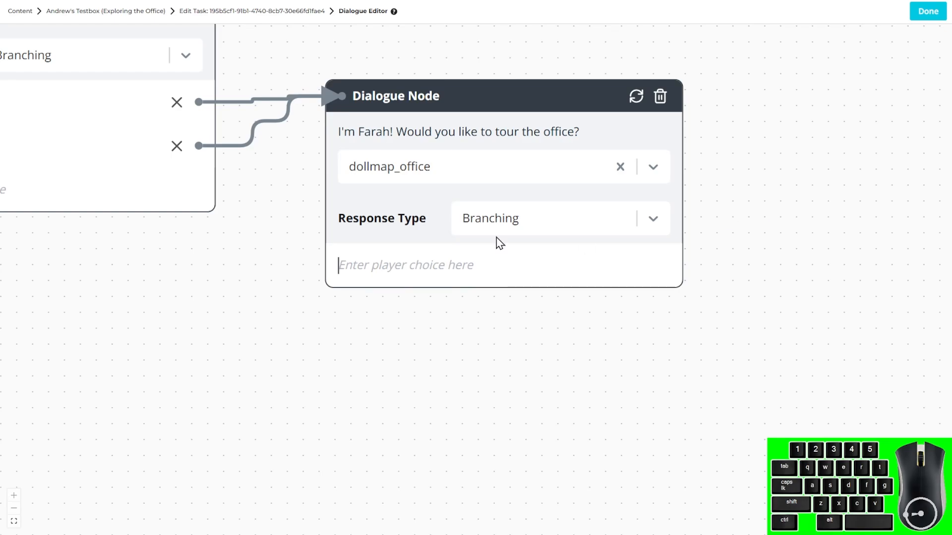
left_click(410, 263)
type("Sure!")
key("Return")
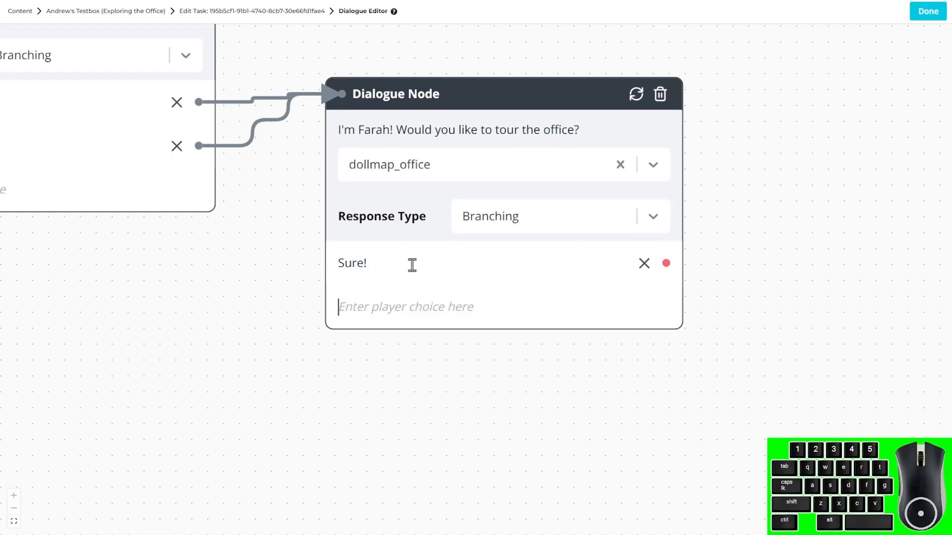
type("No, I'm good!")
key("Return")
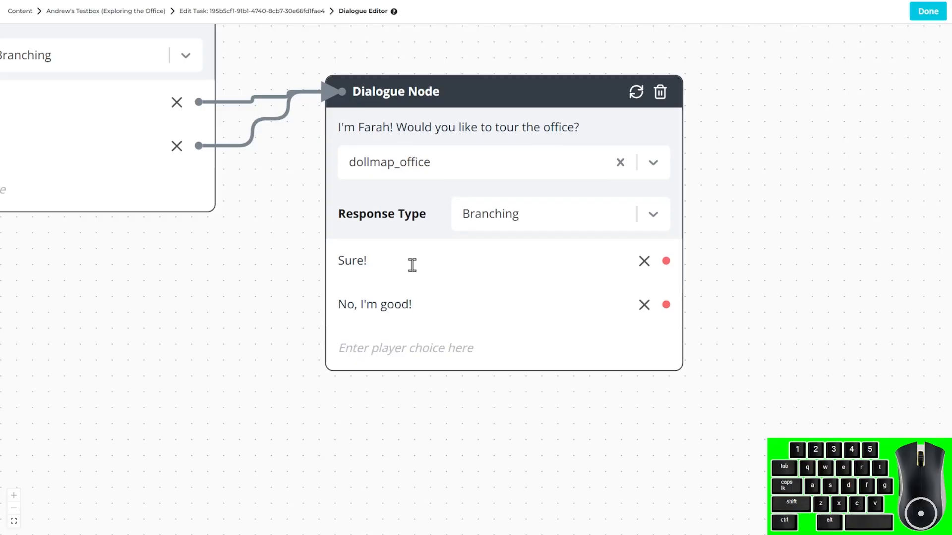
Create a node from the "Sure!" choice and switch its type to Complete Dialogue
left_click_drag(748, 268, 659, 289)
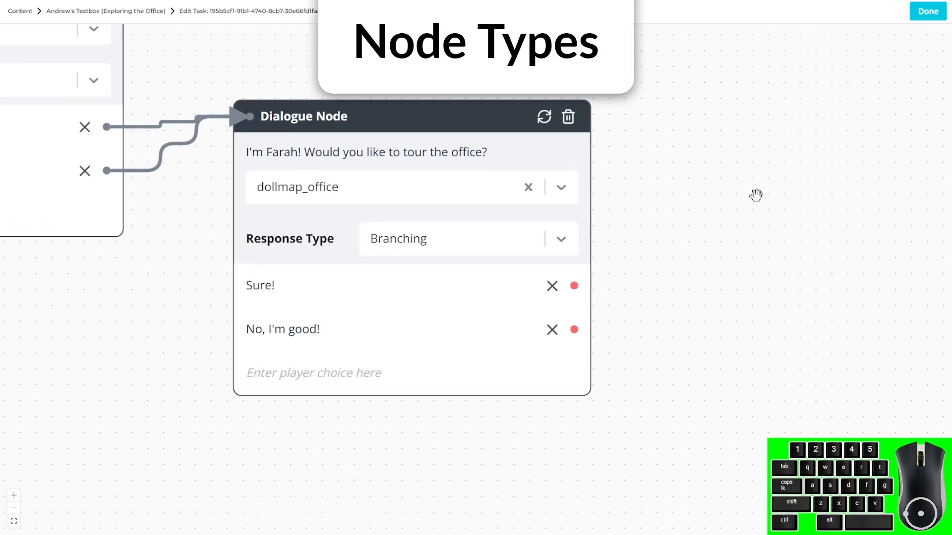
left_click_drag(574, 286, 782, 277)
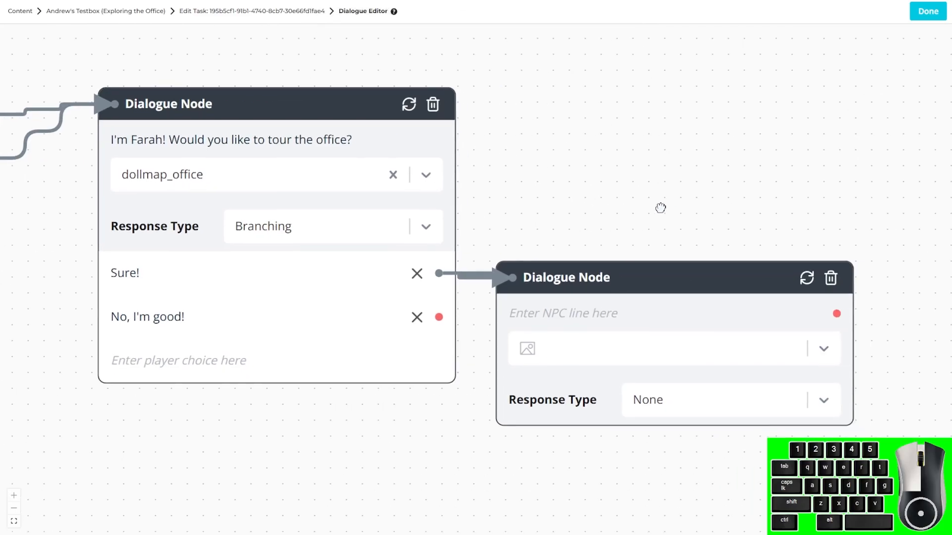
left_click(776, 288)
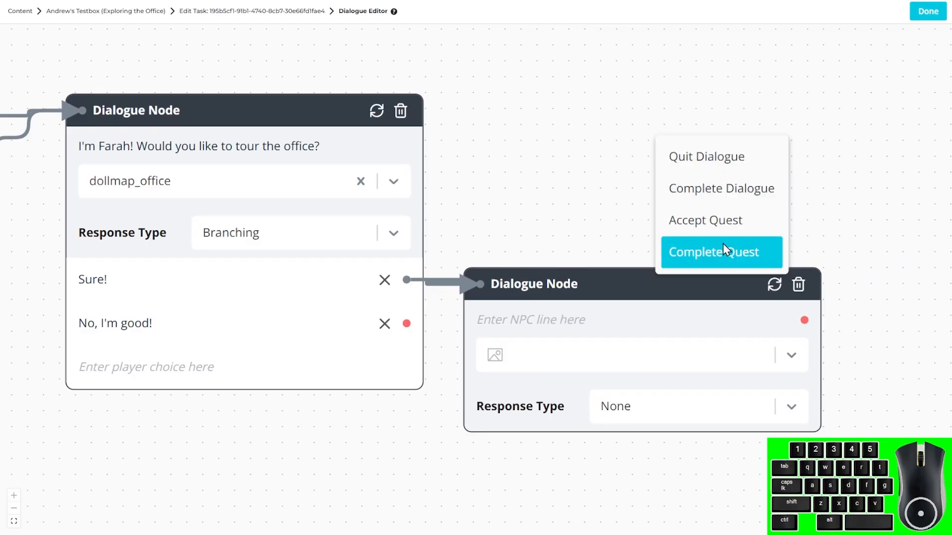
left_click(736, 203)
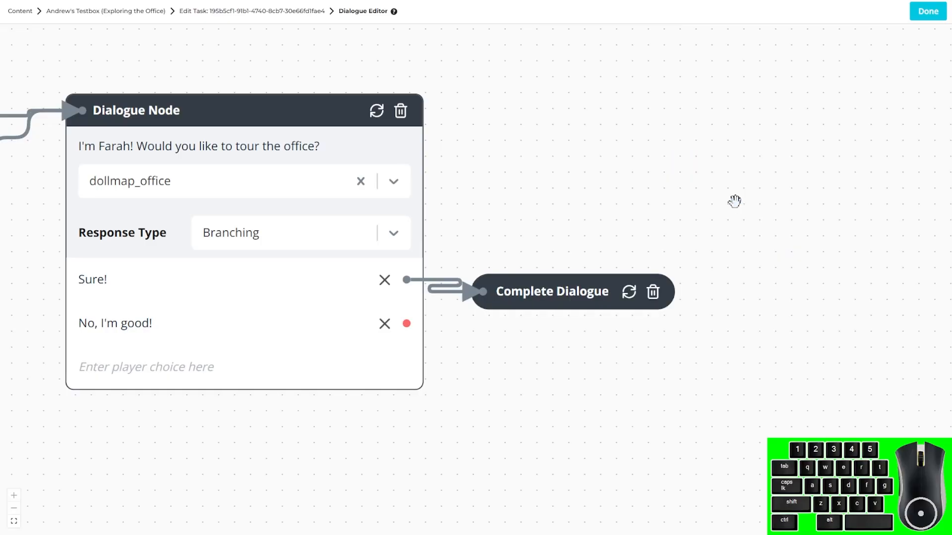
Move the Complete Dialogue node farther from the office tour node and change its type to Quit Dialogue
left_click_drag(588, 280, 655, 273)
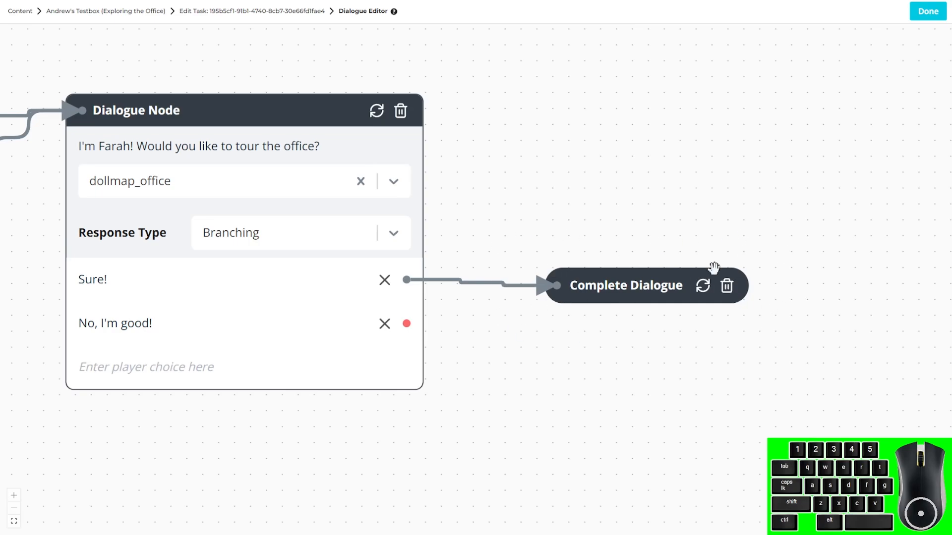
left_click(704, 286)
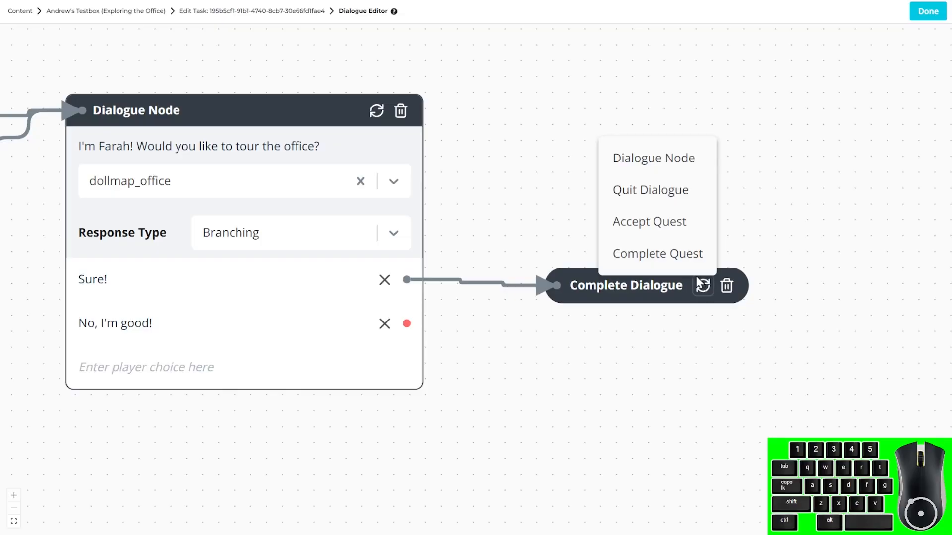
left_click(658, 197)
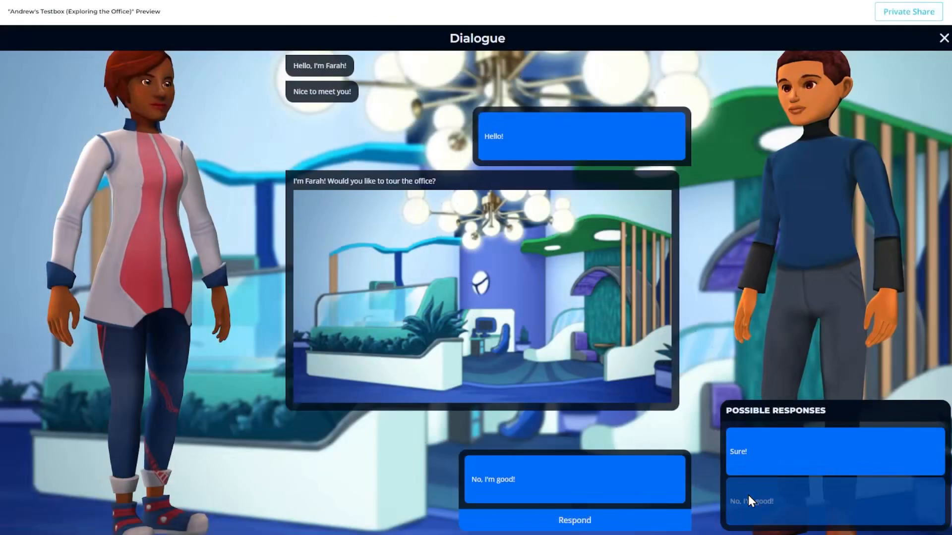
In the preview, decline the tour with "No, I'm good!" and speak to Farah again; open the Quit Dialogue node's type options in the editor
left_click(621, 519)
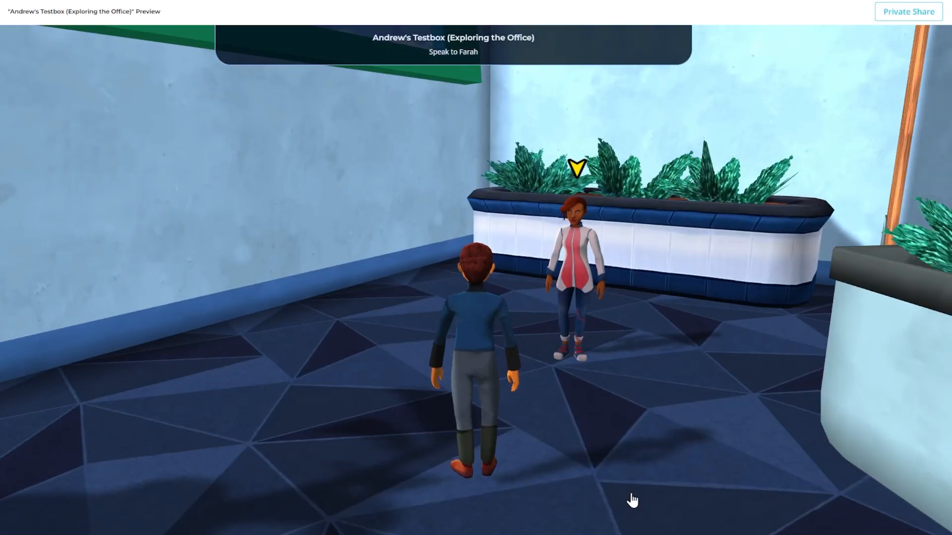
left_click(567, 270)
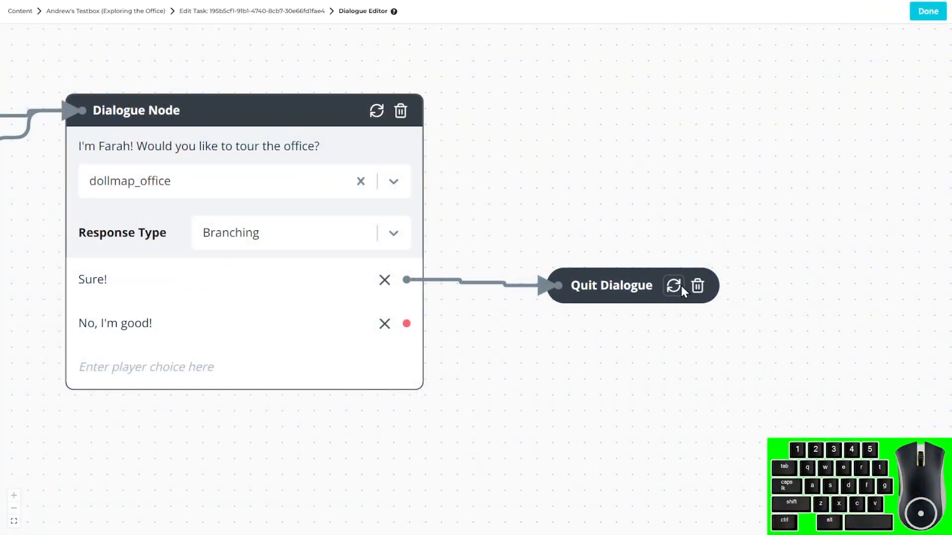
left_click(680, 287)
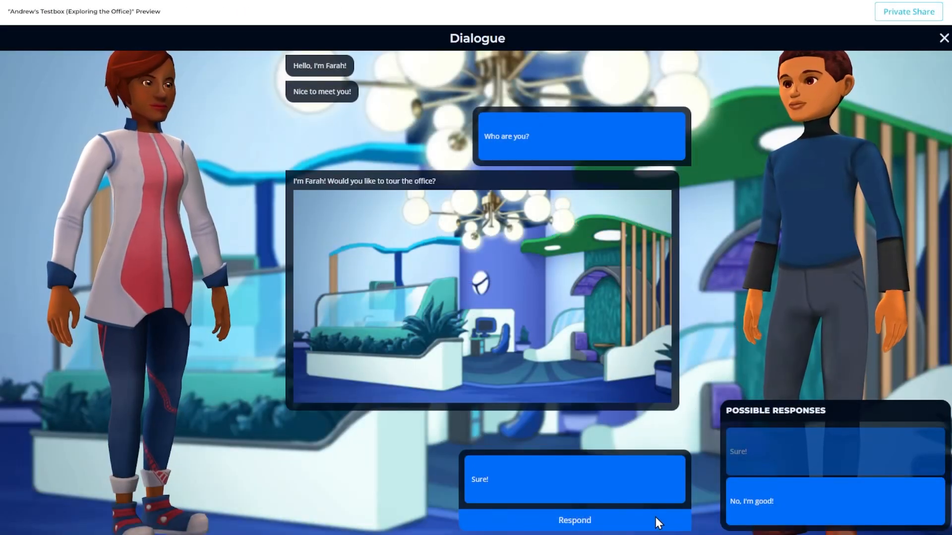
In the preview, respond "Sure!" to the office tour offer and play the quest through from accepting to completing it
left_click(655, 516)
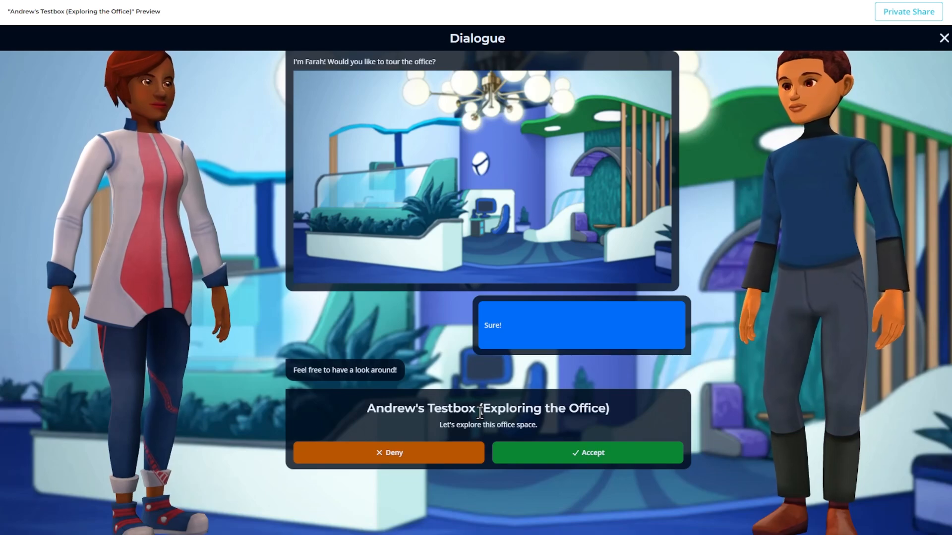
left_click(520, 448)
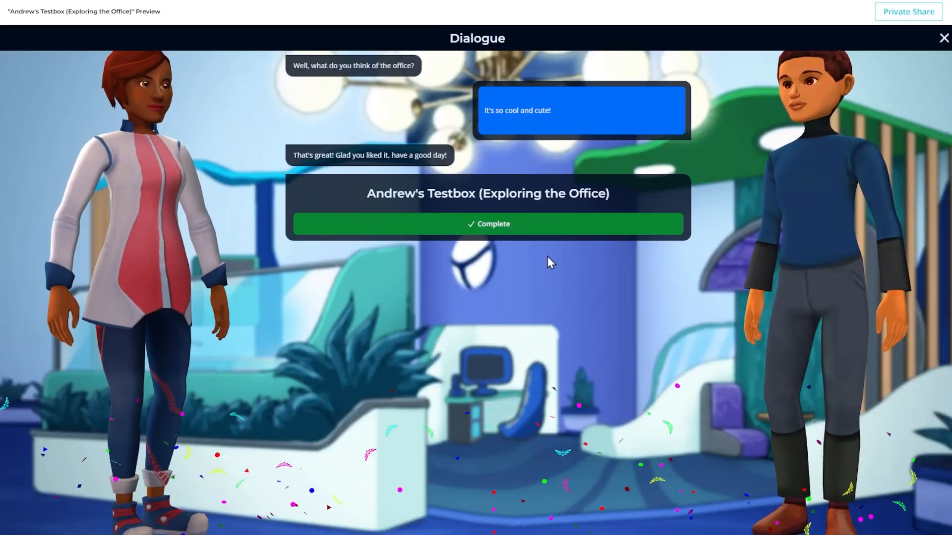
left_click(522, 228)
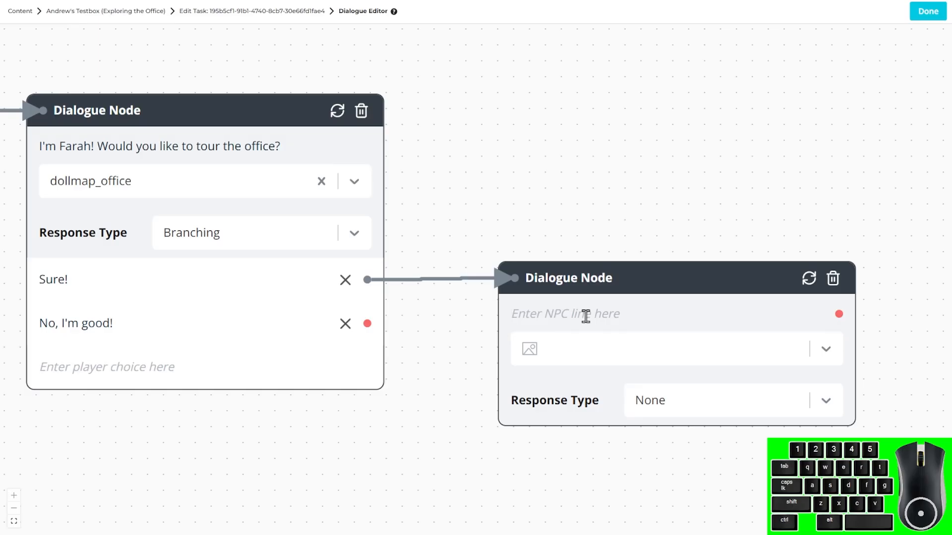
Enter the NPC line "Feel free to have a look around!" in the node after "Sure!" and create a following node from it
left_click(586, 316)
type("Feel free to have a look around!")
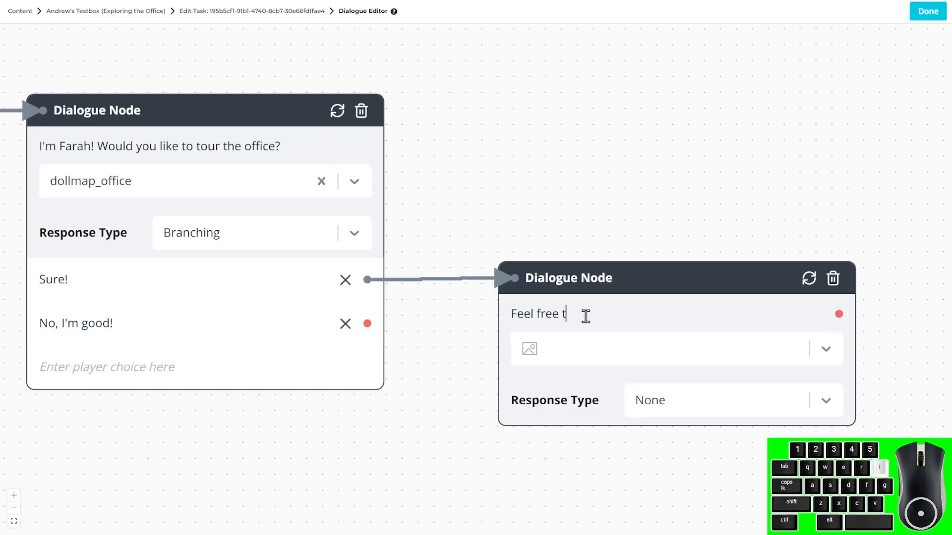
left_click_drag(714, 237, 544, 158)
left_click_drag(669, 235, 724, 245)
left_click_drag(778, 244, 798, 245)
left_click_drag(773, 174, 614, 167)
Switch the new node's type to Accept Quest and move it farther from the "Feel free to have a look around!" node
left_click(861, 238)
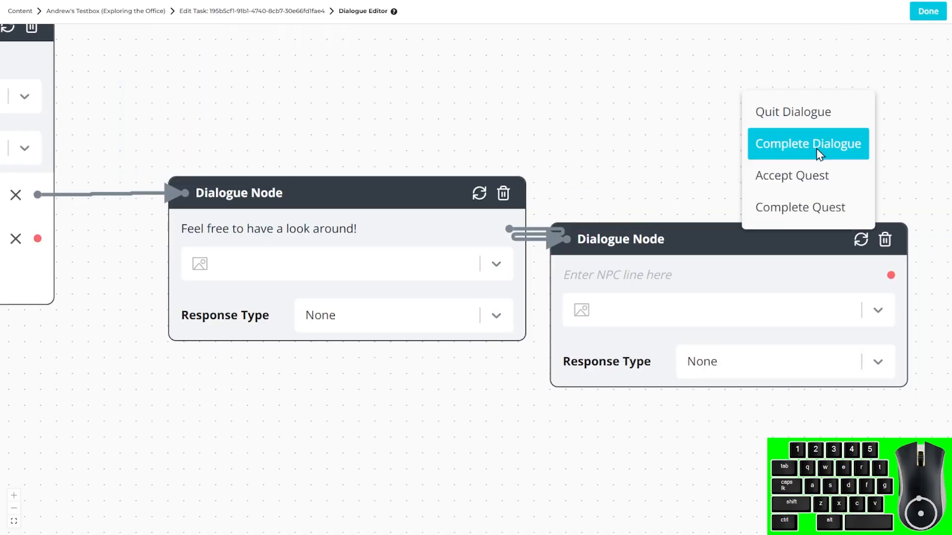
left_click(811, 175)
left_click_drag(641, 244, 713, 230)
left_click_drag(208, 128, 552, 160)
left_click_drag(609, 149, 487, 140)
left_click_drag(702, 156, 567, 166)
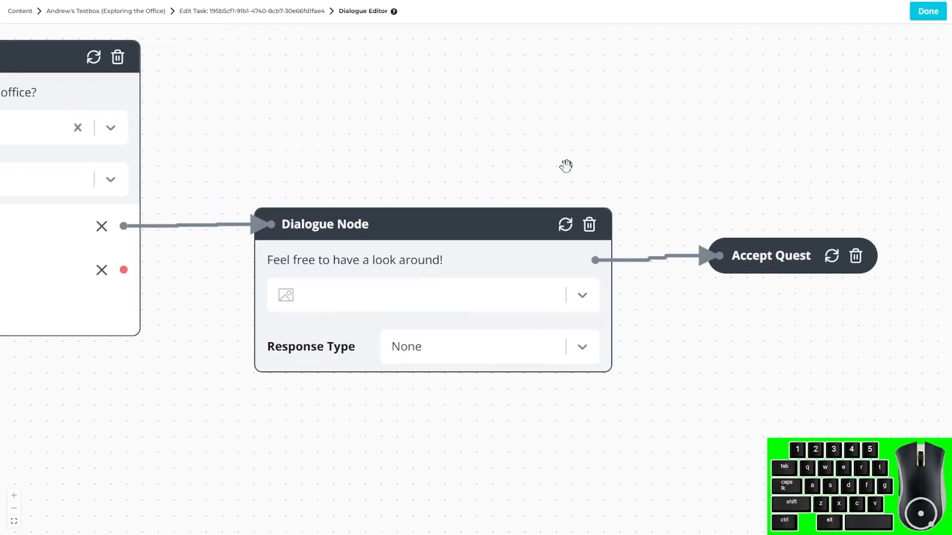
left_click_drag(403, 177, 657, 59)
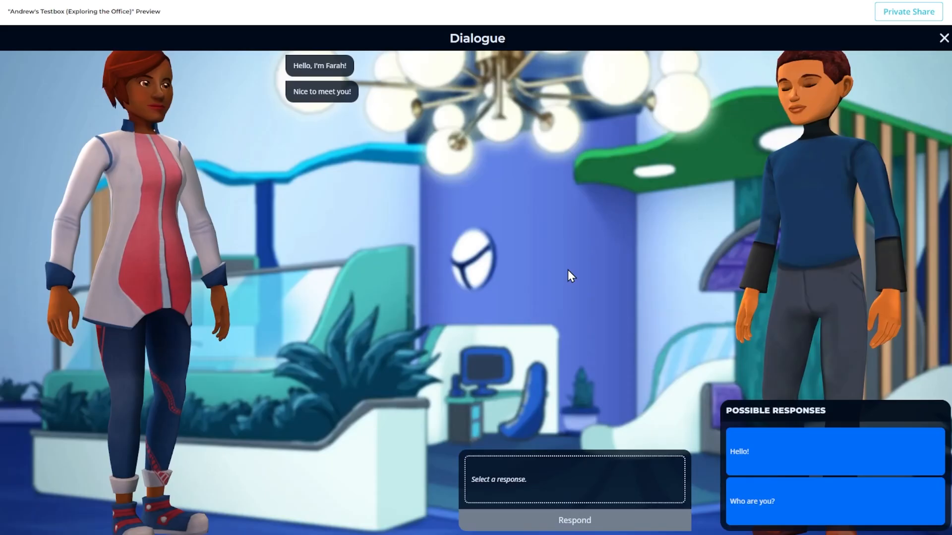
In the preview, answer Farah with "Who are you?" and "Sure!", and accept the quest
left_click(728, 503)
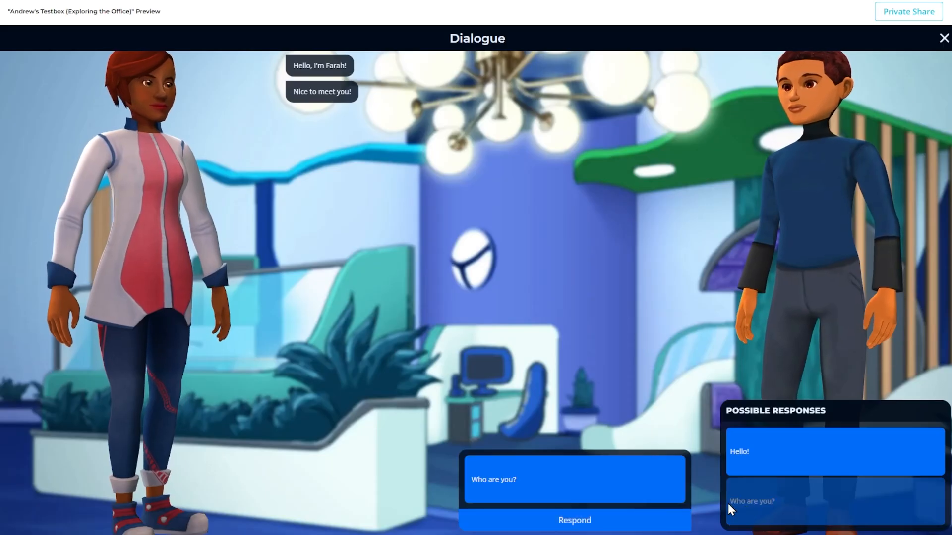
left_click(633, 519)
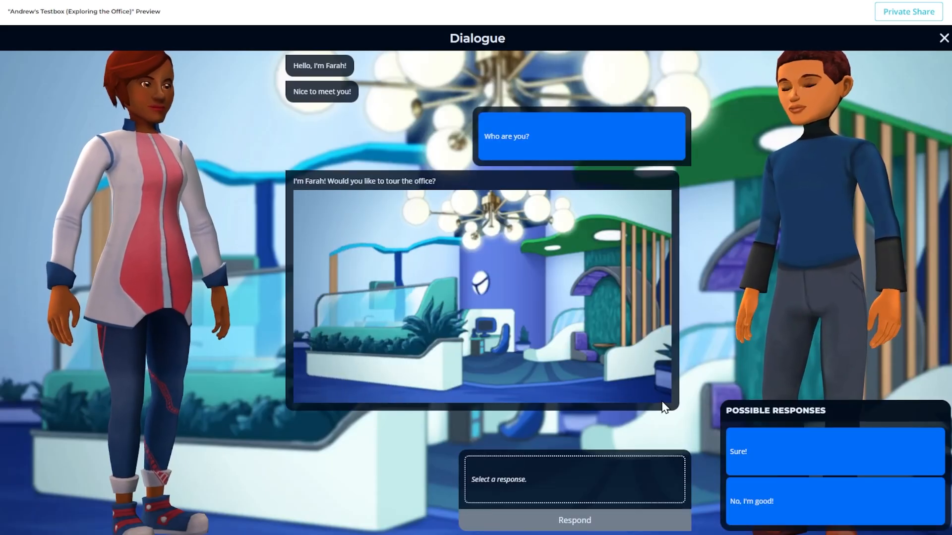
left_click(756, 451)
left_click(655, 518)
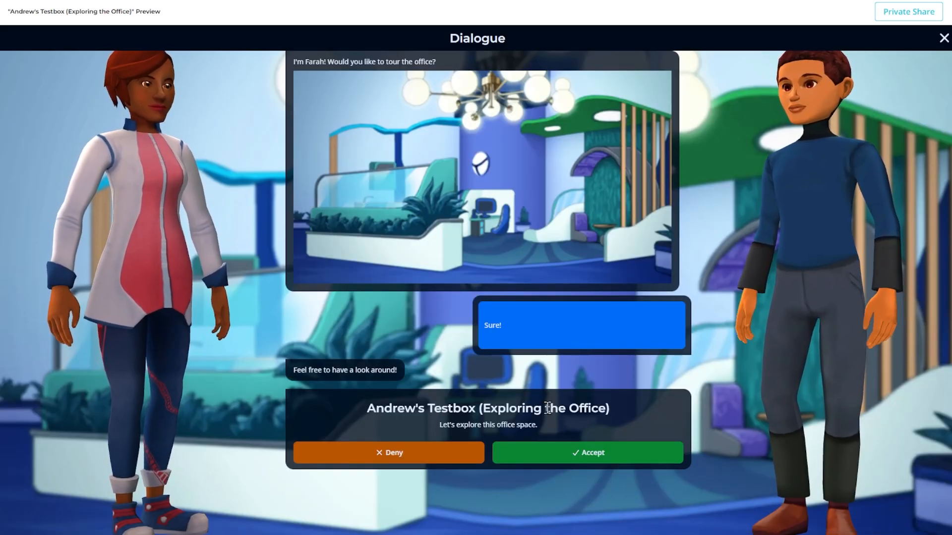
left_click(501, 451)
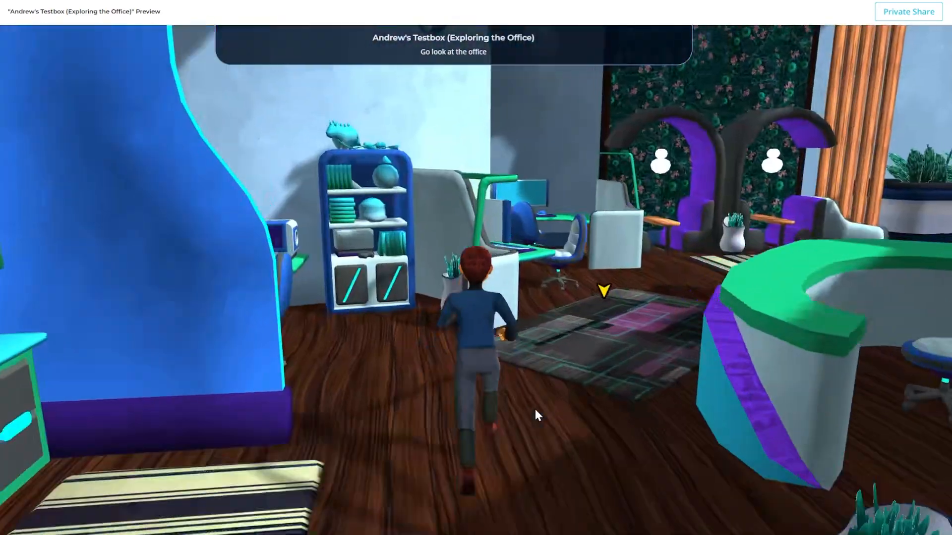